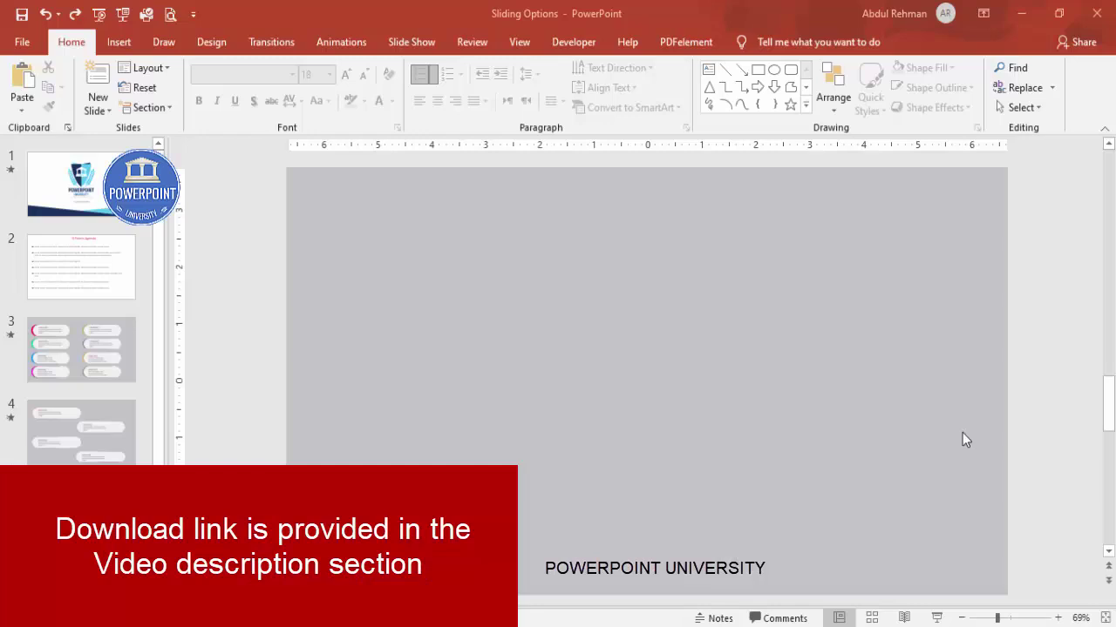
Step: Draw a rounded rectangle in the upper left and round its corners fully into a pill
{"action": "left_click", "coordinate": [119, 42]}
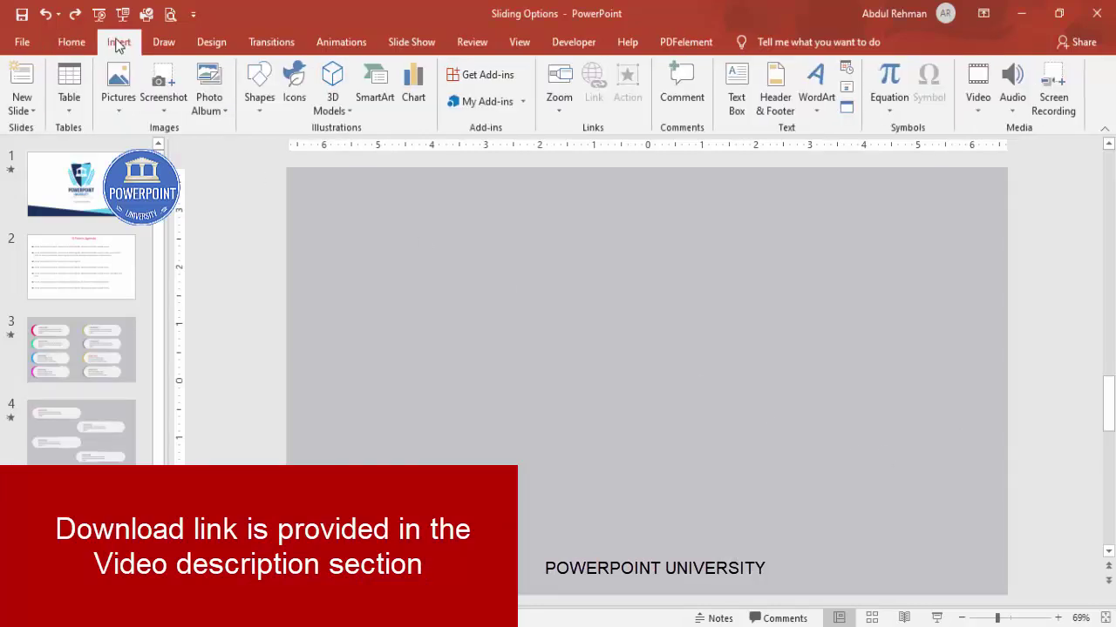
{"action": "left_click", "coordinate": [258, 114]}
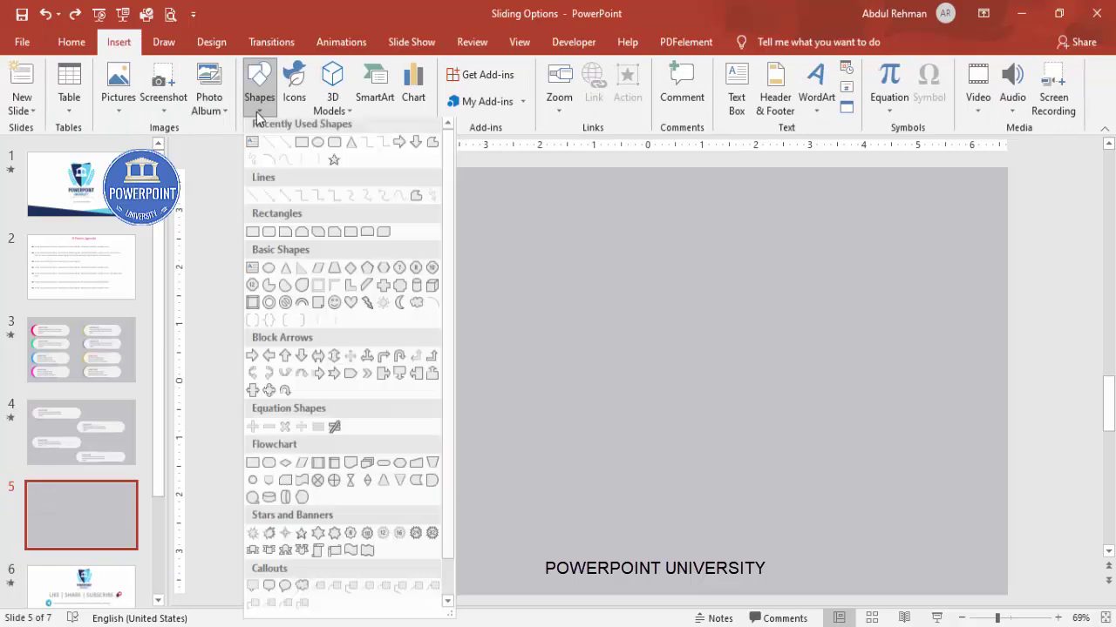
{"action": "left_click", "coordinate": [265, 245]}
{"action": "mouse_move", "coordinate": [394, 254]}
{"action": "left_mouse_down"}
{"action": "mouse_move", "coordinate": [497, 304]}
{"action": "mouse_move", "coordinate": [662, 321]}
{"action": "left_mouse_up"}
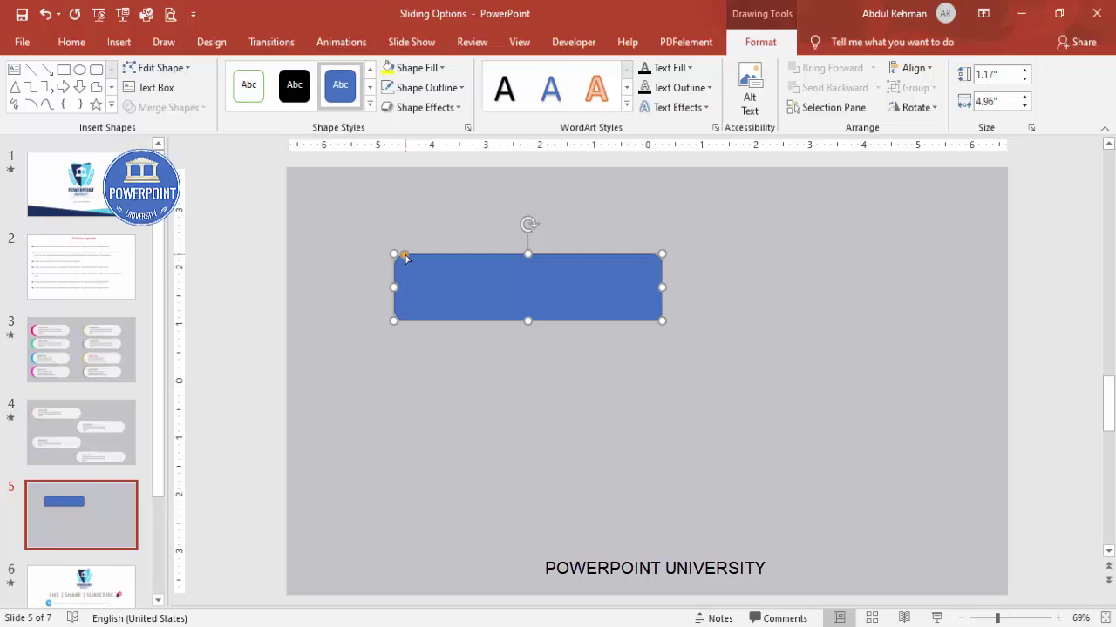
{"action": "left_click_drag", "start_coordinate": [405, 255], "coordinate": [492, 265]}
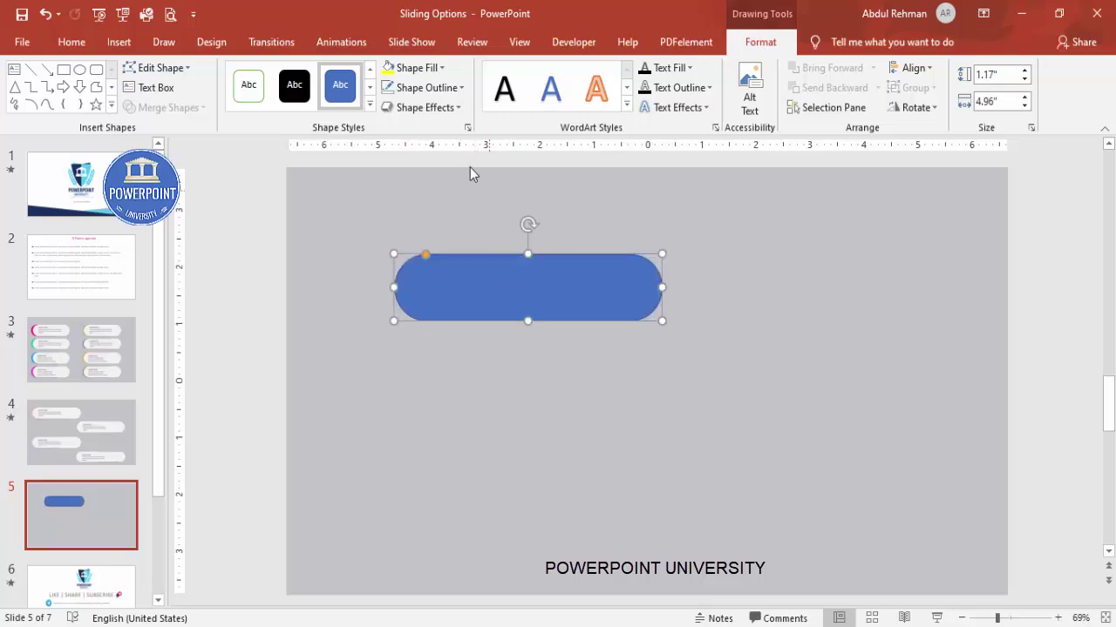
Step: Remove the pill's outline and give it a light grey fill, nudging it slightly up-left
{"action": "left_click", "coordinate": [444, 91]}
{"action": "left_click", "coordinate": [449, 273]}
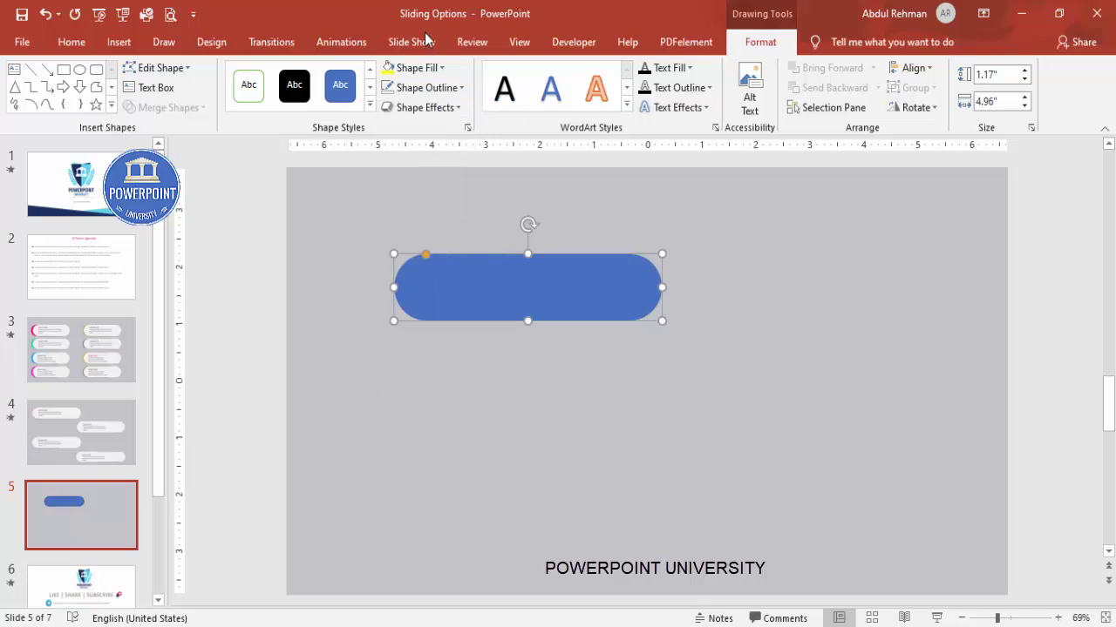
{"action": "left_click", "coordinate": [430, 68]}
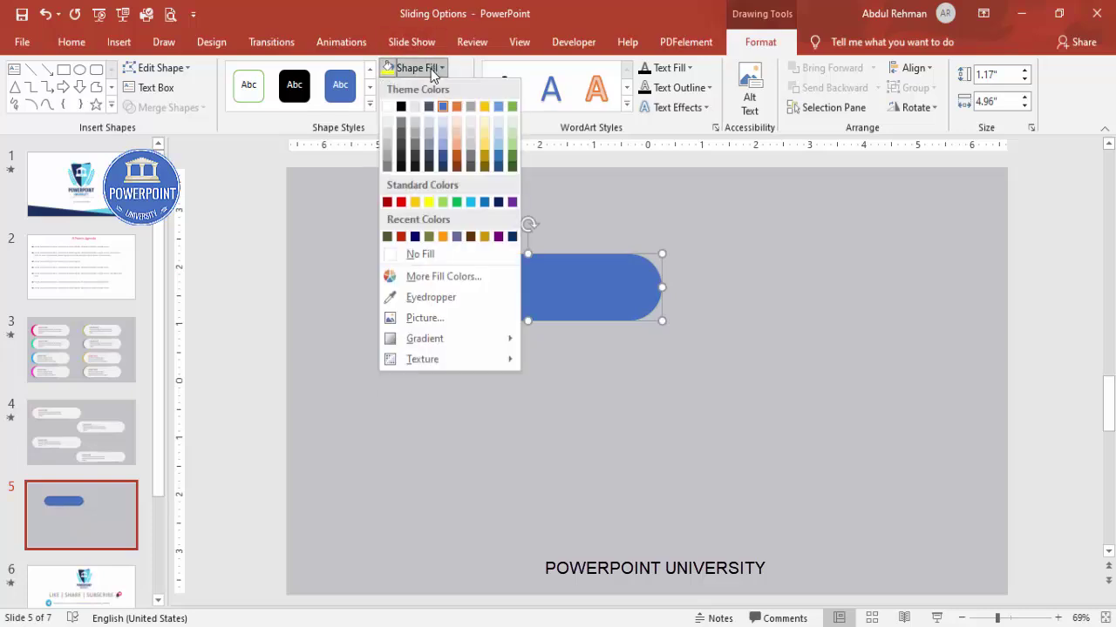
{"action": "left_click", "coordinate": [386, 106]}
{"action": "left_click_drag", "start_coordinate": [525, 277], "coordinate": [520, 264]}
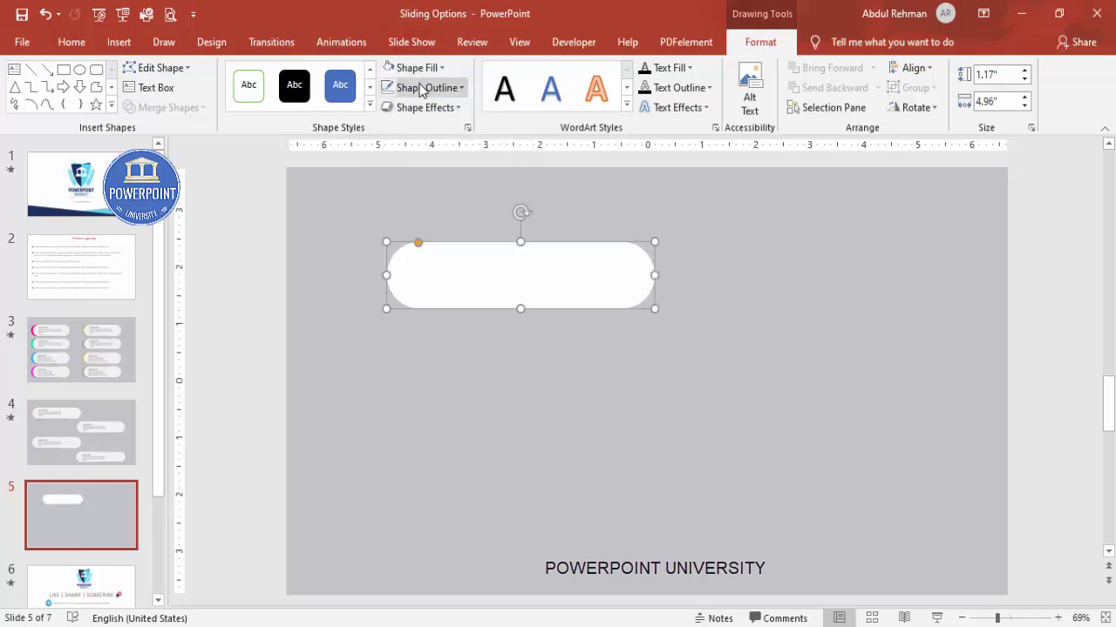
{"action": "left_click", "coordinate": [416, 68]}
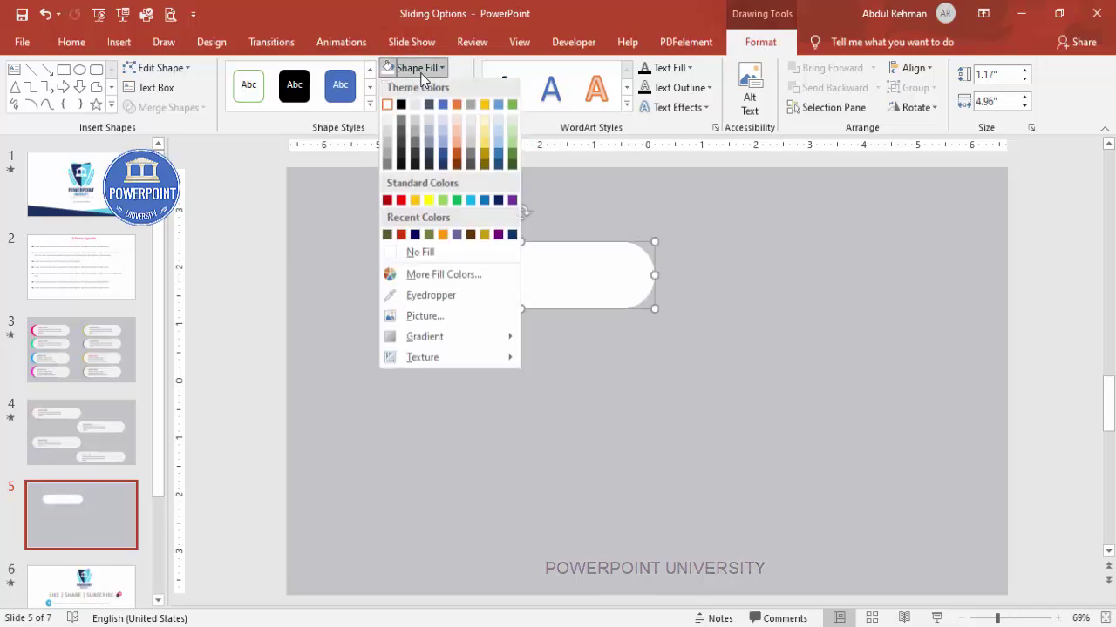
{"action": "left_click", "coordinate": [386, 124]}
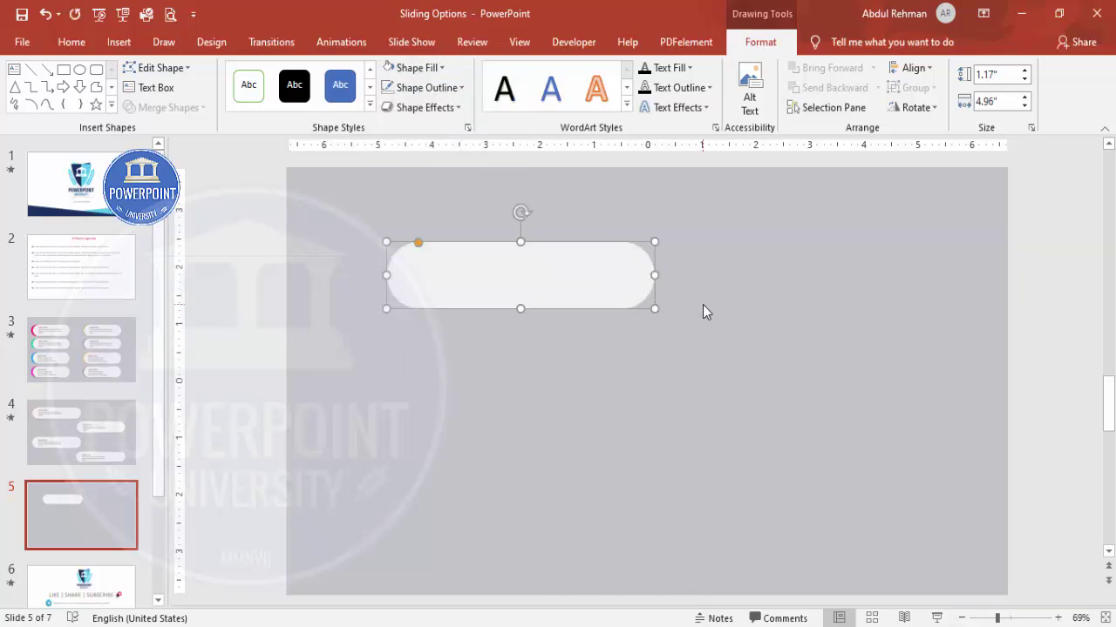
Step: Duplicate the pill beneath the original, narrow it, and switch its fill to gradient
{"action": "left_click_drag", "start_coordinate": [457, 277], "coordinate": [512, 358]}
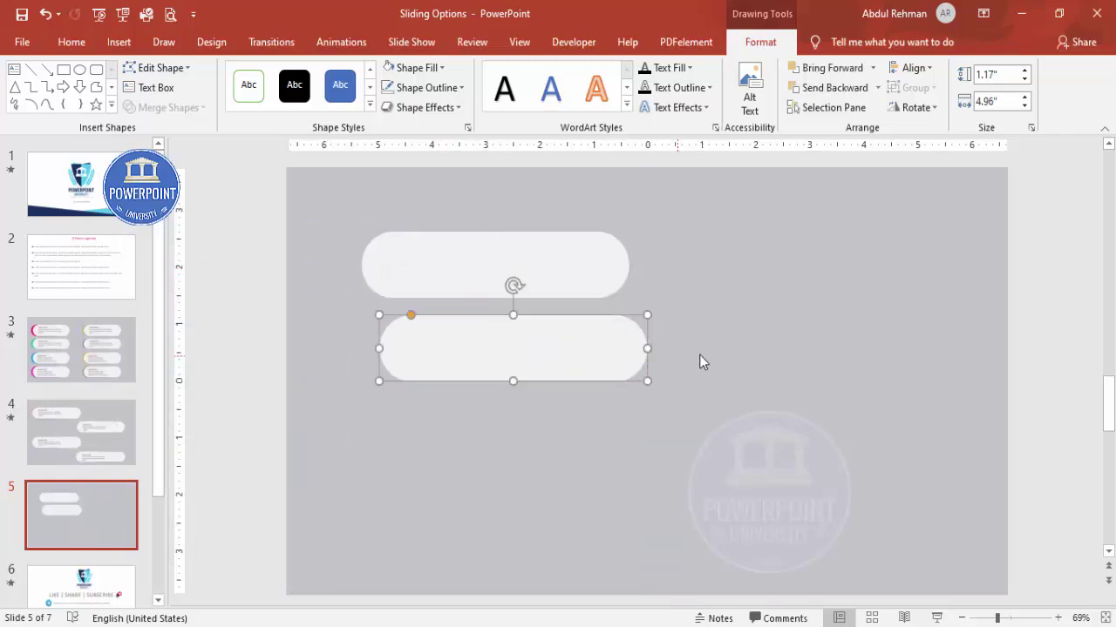
{"action": "left_click_drag", "start_coordinate": [650, 349], "coordinate": [466, 376]}
{"action": "right_click", "coordinate": [461, 377]}
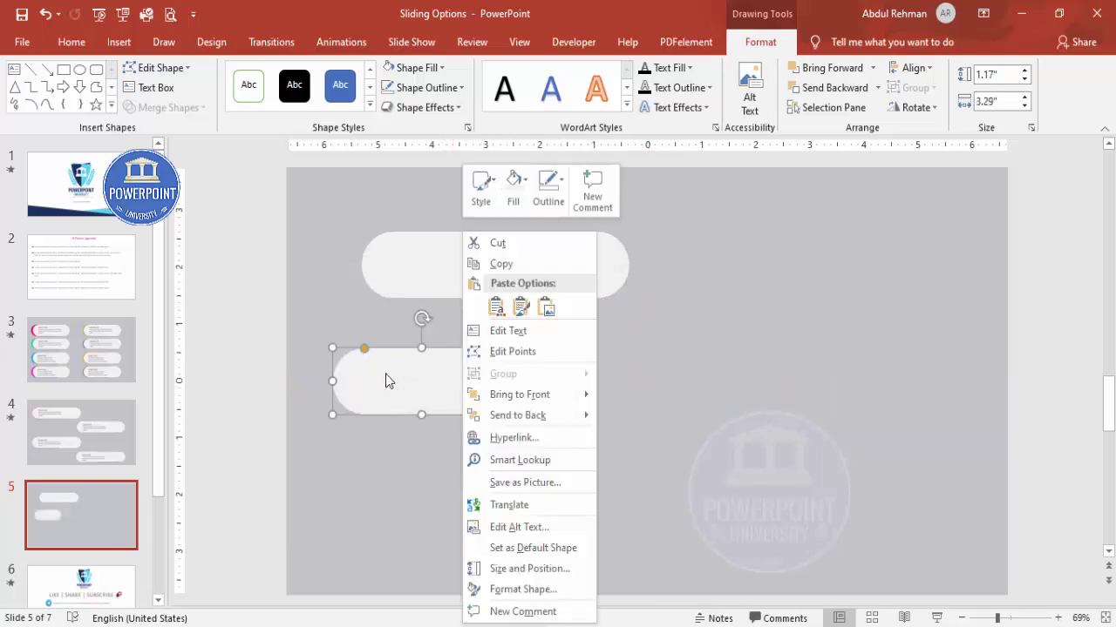
{"action": "left_click", "coordinate": [535, 590]}
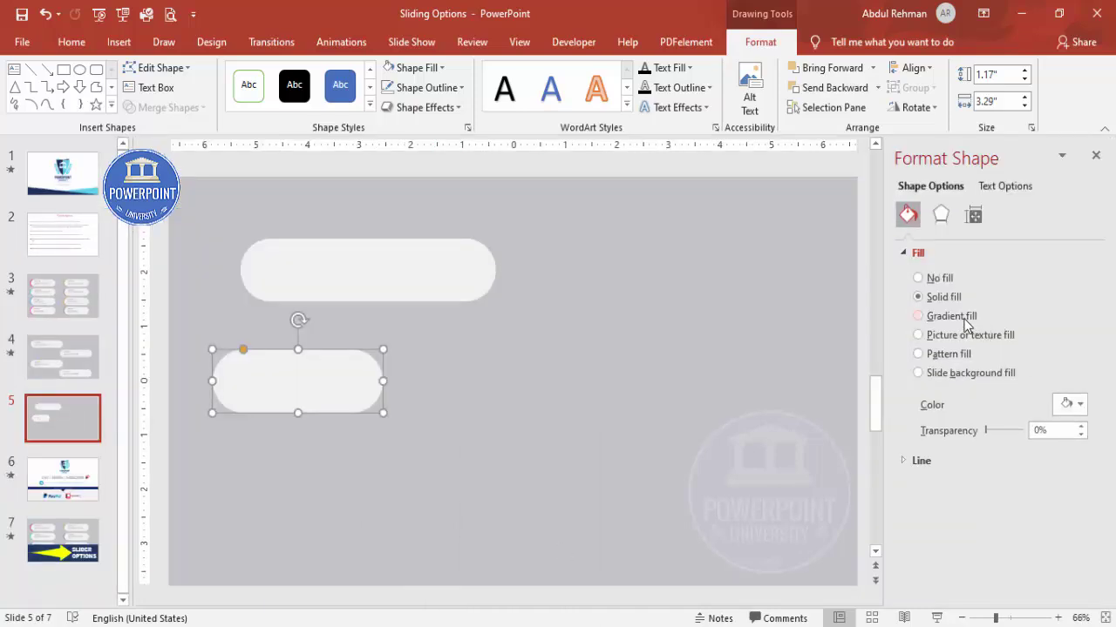
{"action": "left_click", "coordinate": [964, 319]}
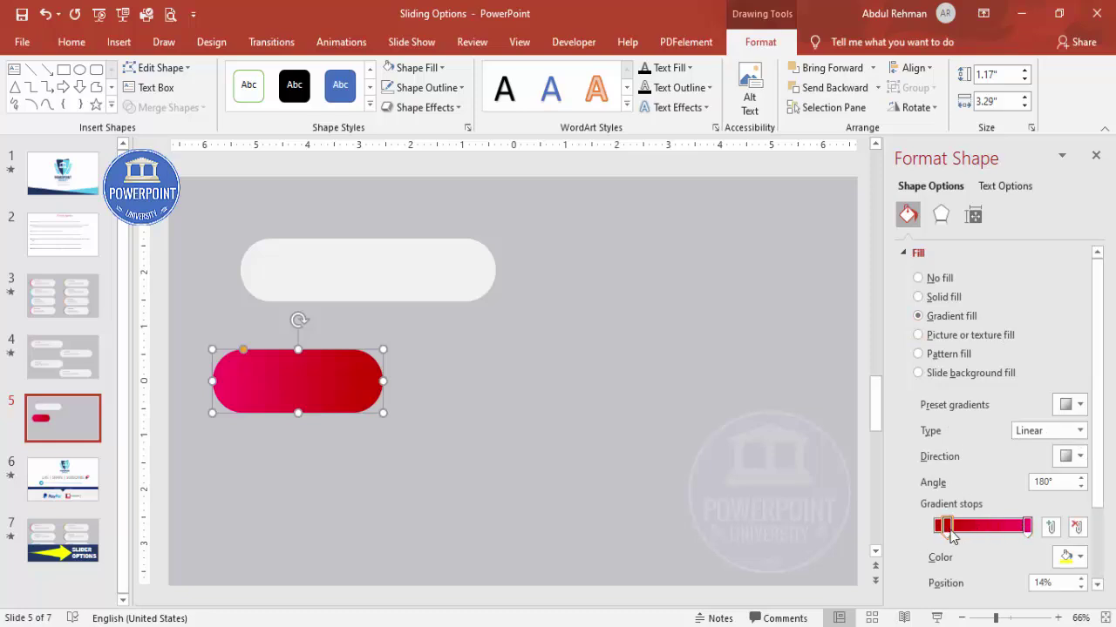
Step: Set the gradient stops to dark purple on the left and magenta on the right
{"action": "left_click", "coordinate": [1069, 557]}
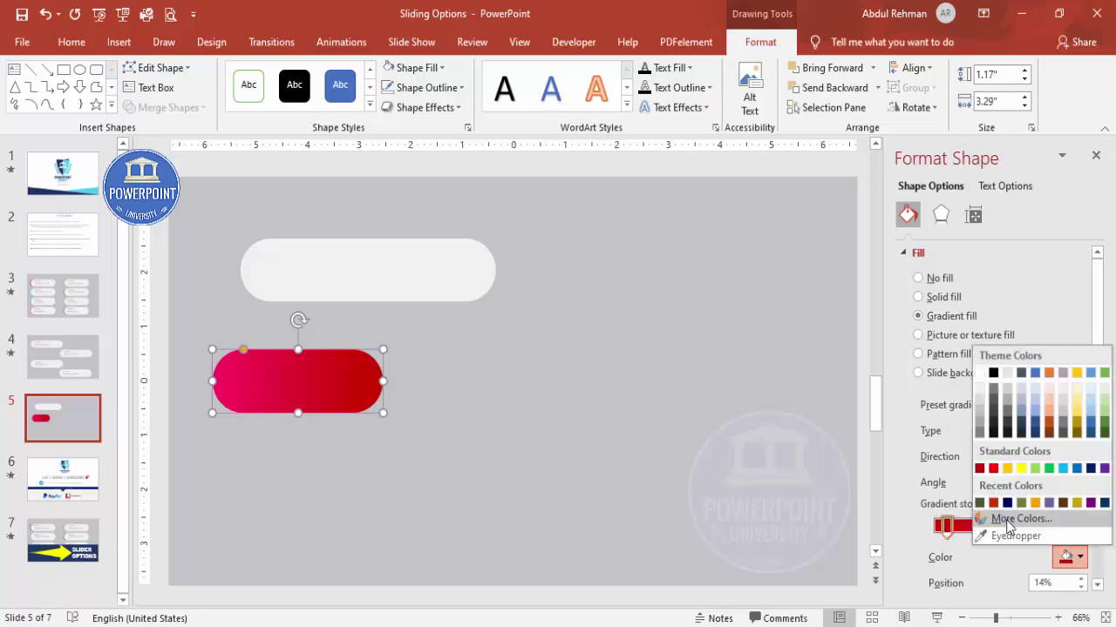
{"action": "left_click", "coordinate": [1014, 519]}
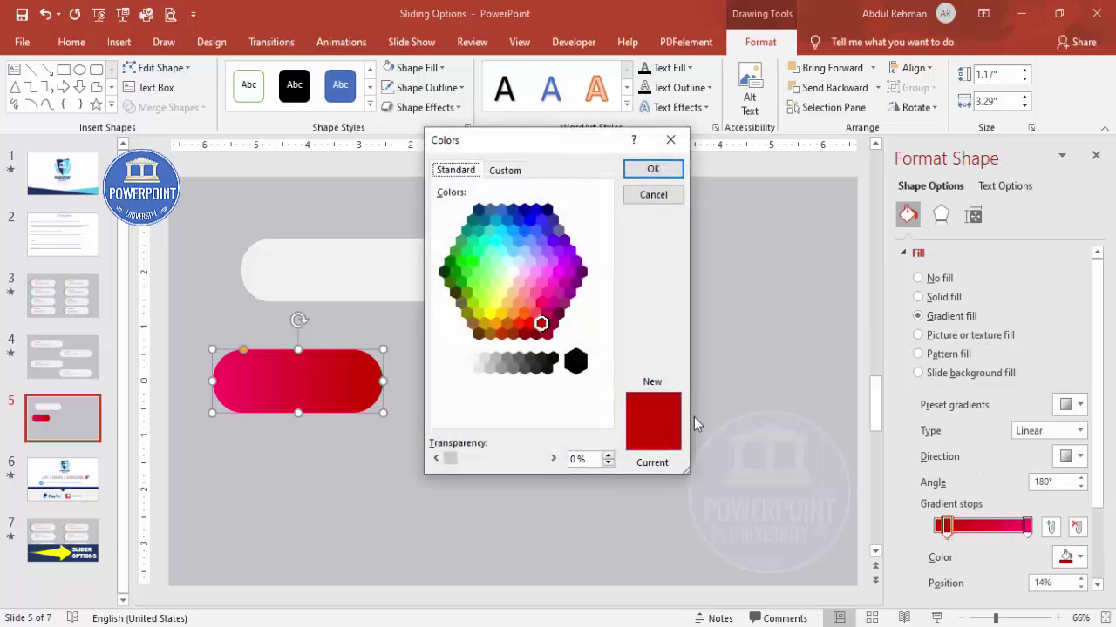
{"action": "left_click", "coordinate": [582, 273]}
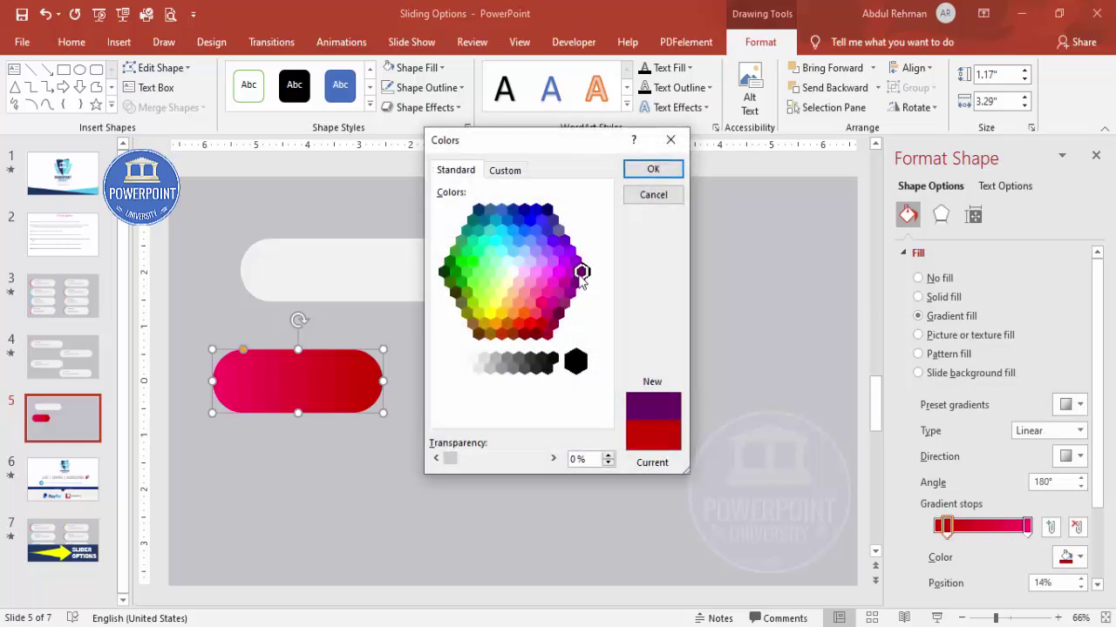
{"action": "left_click", "coordinate": [652, 169]}
{"action": "left_click", "coordinate": [1026, 525]}
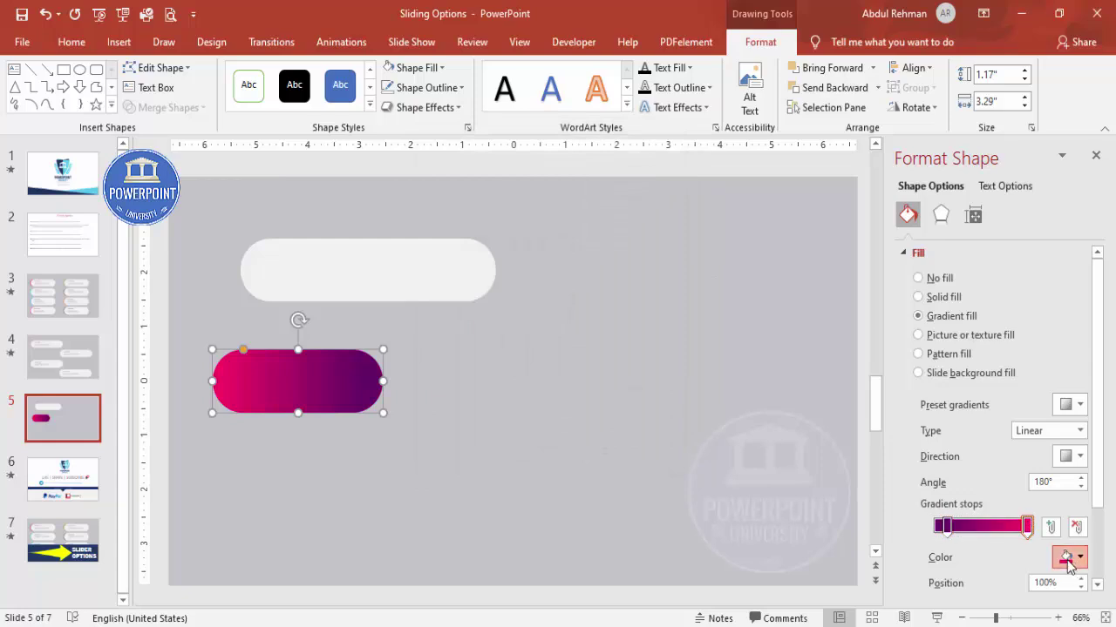
{"action": "left_click", "coordinate": [1070, 557]}
{"action": "left_click", "coordinate": [1013, 520]}
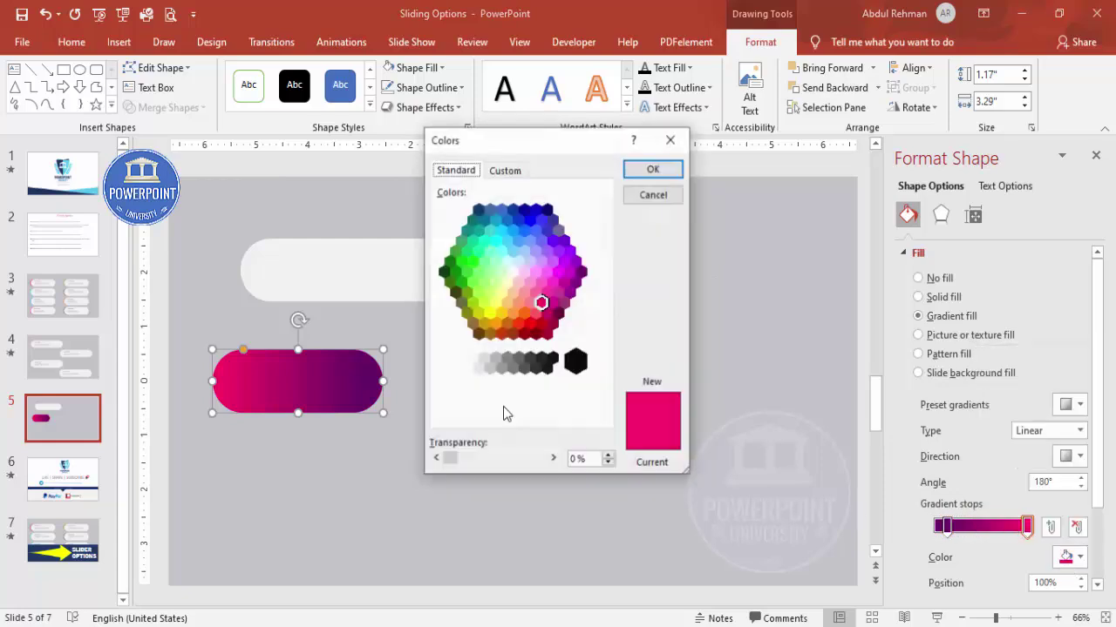
{"action": "left_click", "coordinate": [558, 273]}
{"action": "left_click", "coordinate": [650, 169]}
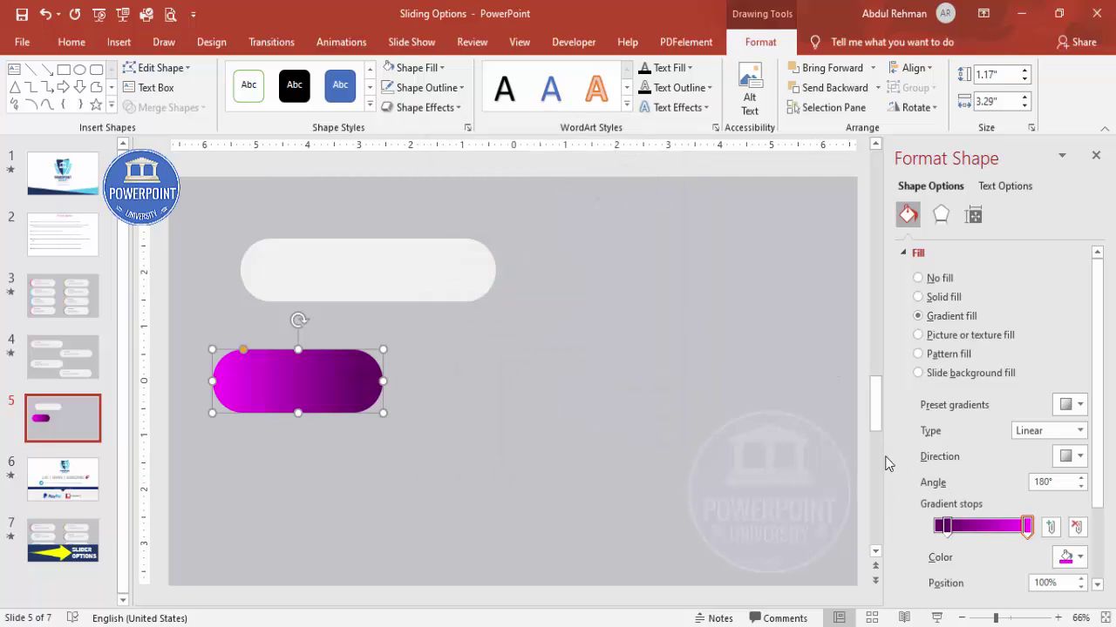
Step: Leave the gradient direction unchanged and nudge the gradient pill slightly up
{"action": "left_click", "coordinate": [1074, 456]}
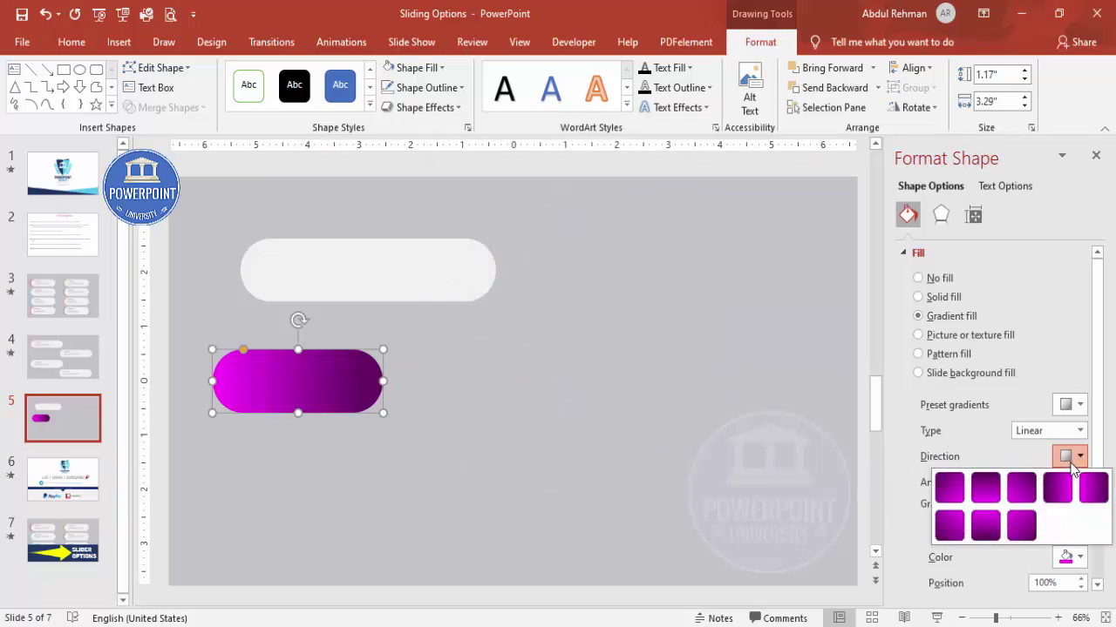
{"action": "left_click", "coordinate": [758, 447]}
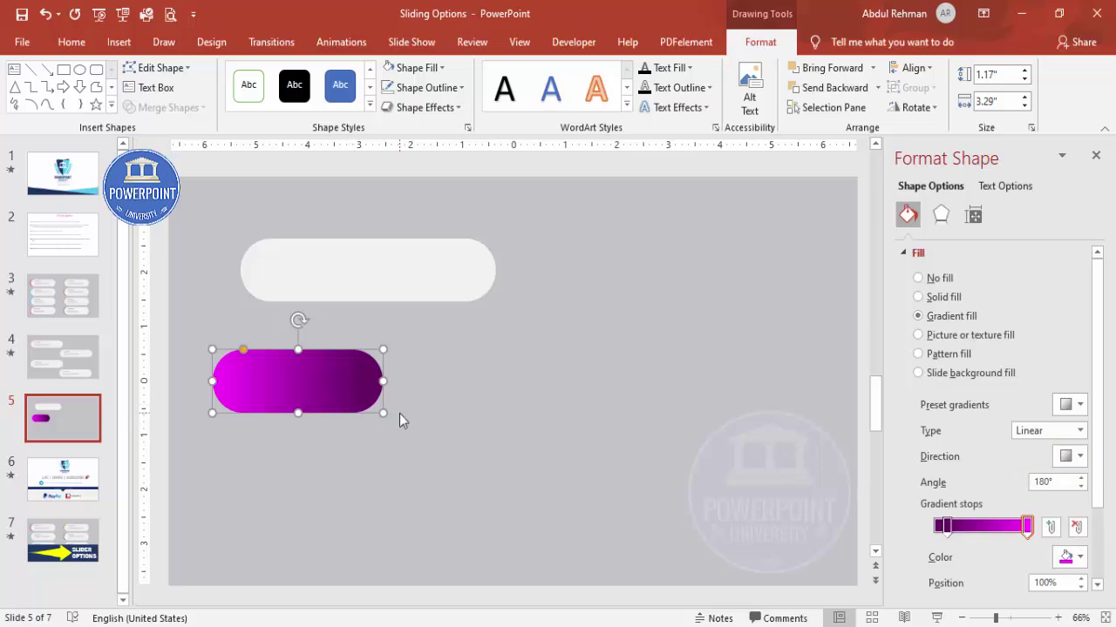
{"action": "left_click_drag", "start_coordinate": [341, 398], "coordinate": [342, 378]}
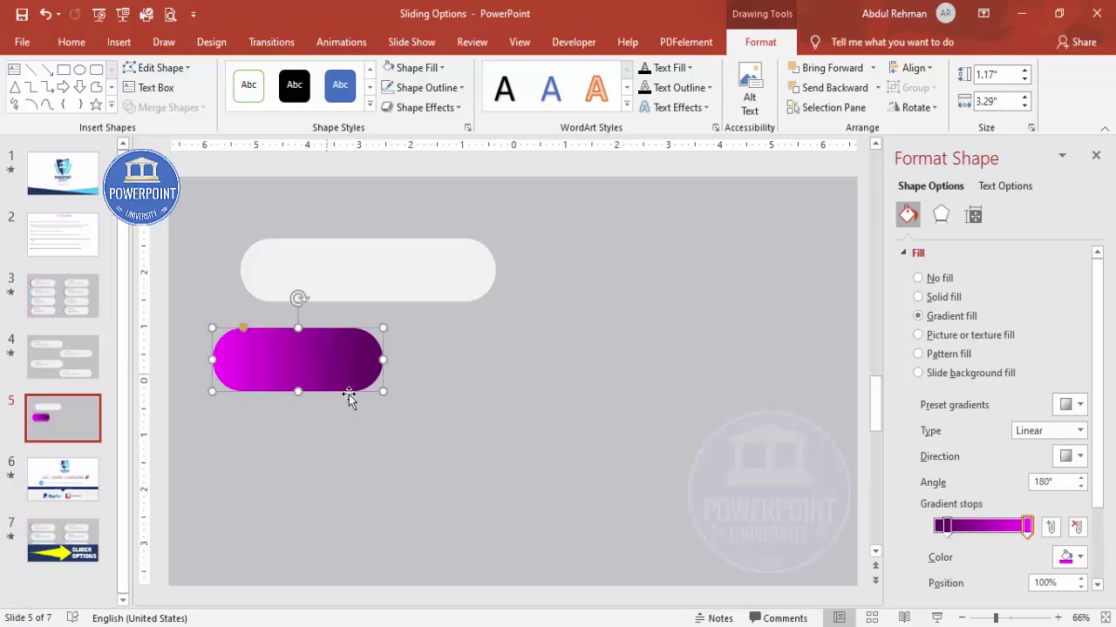
{"action": "left_click", "coordinate": [384, 424]}
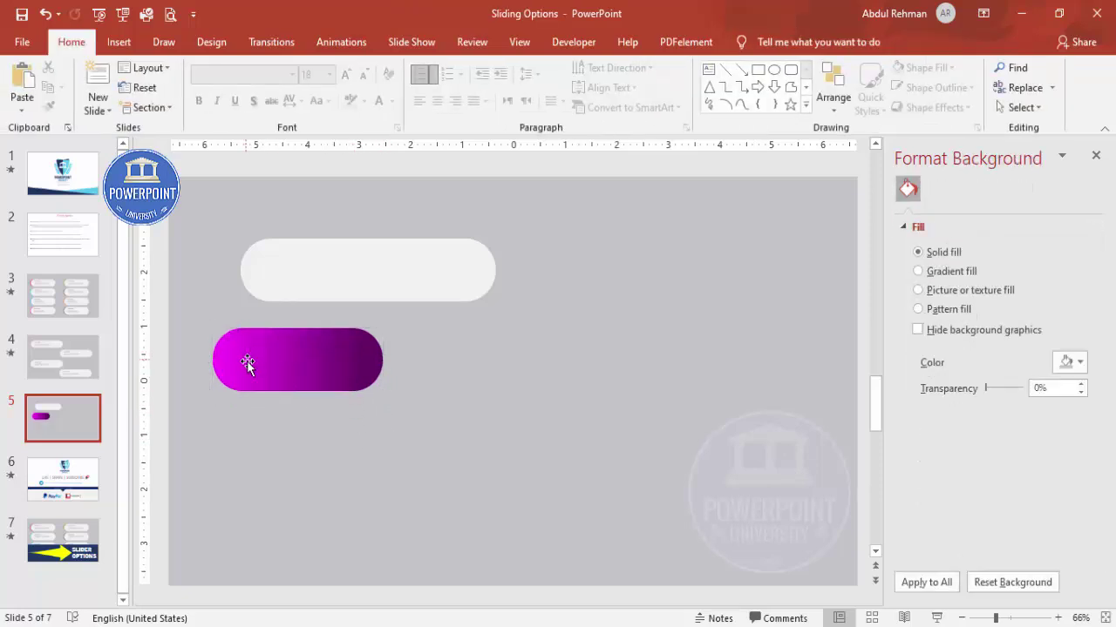
Step: Insert the presentation board with pie chart icon from the icon library
{"action": "left_click", "coordinate": [119, 42]}
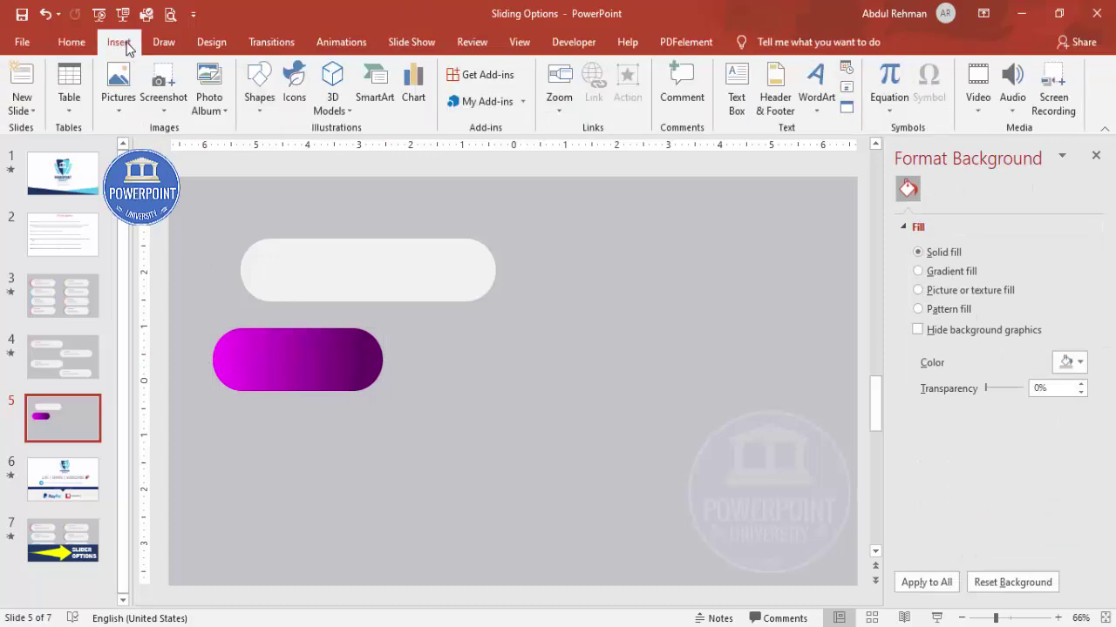
{"action": "left_click", "coordinate": [293, 97]}
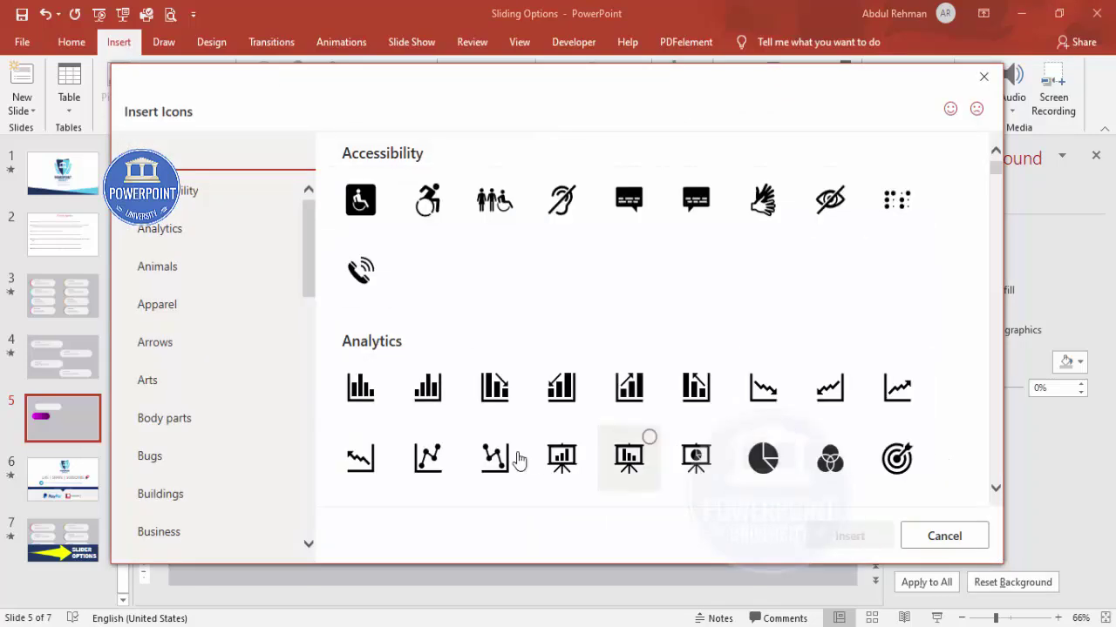
{"action": "left_click", "coordinate": [696, 457]}
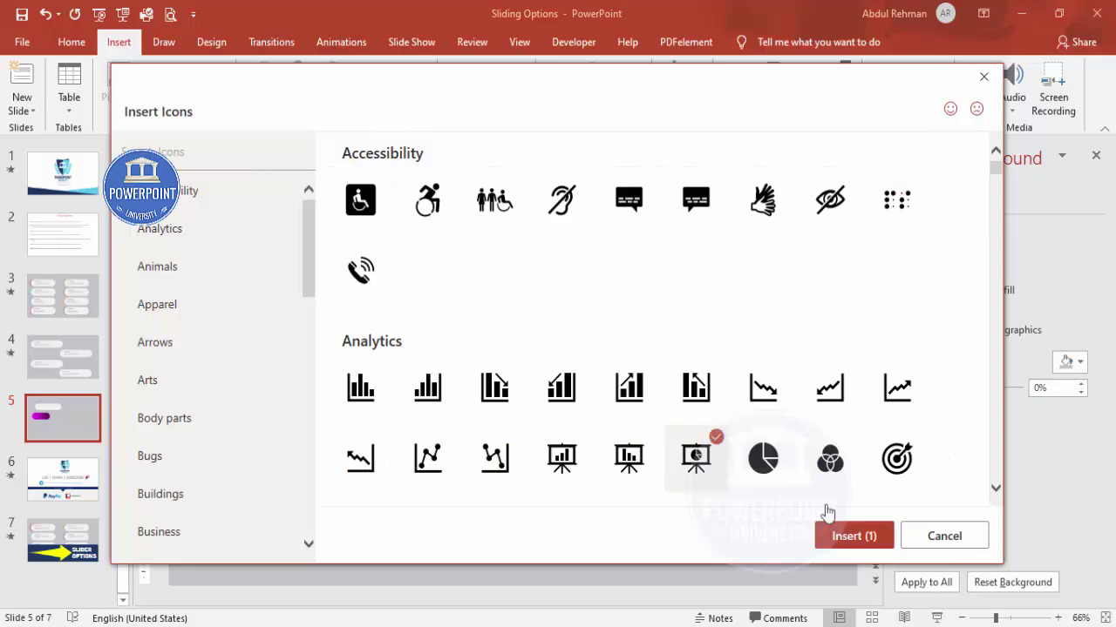
{"action": "left_click", "coordinate": [856, 540]}
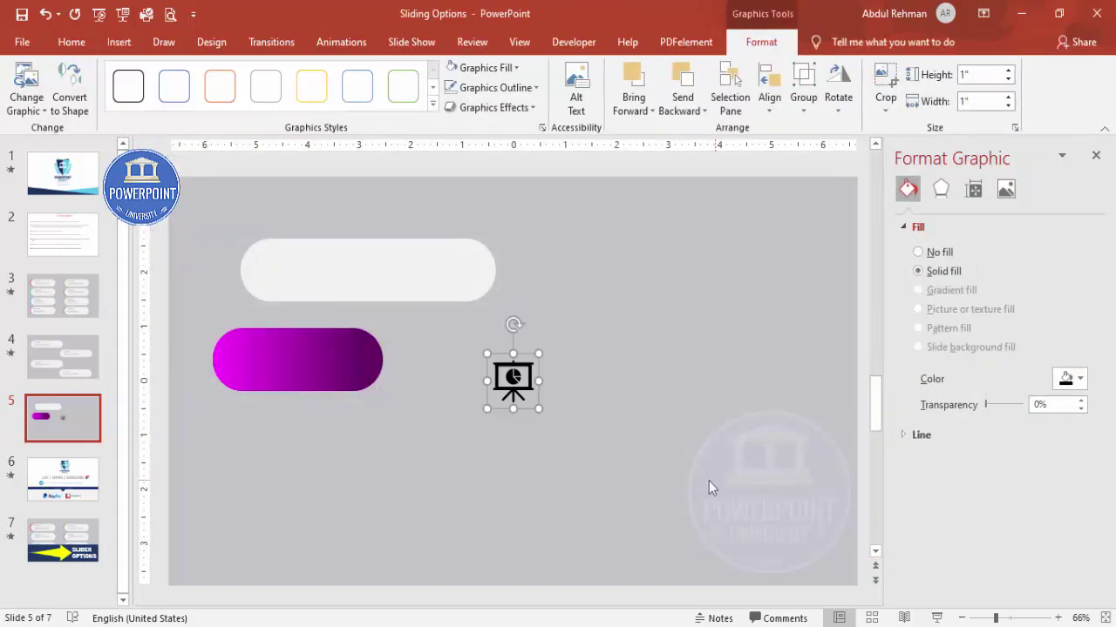
Step: Resize the icon to 0.4" height, colour it white, and move it onto the magenta pill's left end
{"action": "left_click", "coordinate": [983, 76]}
{"action": "type", "text": ".4"}
{"action": "key", "text": "Return"}
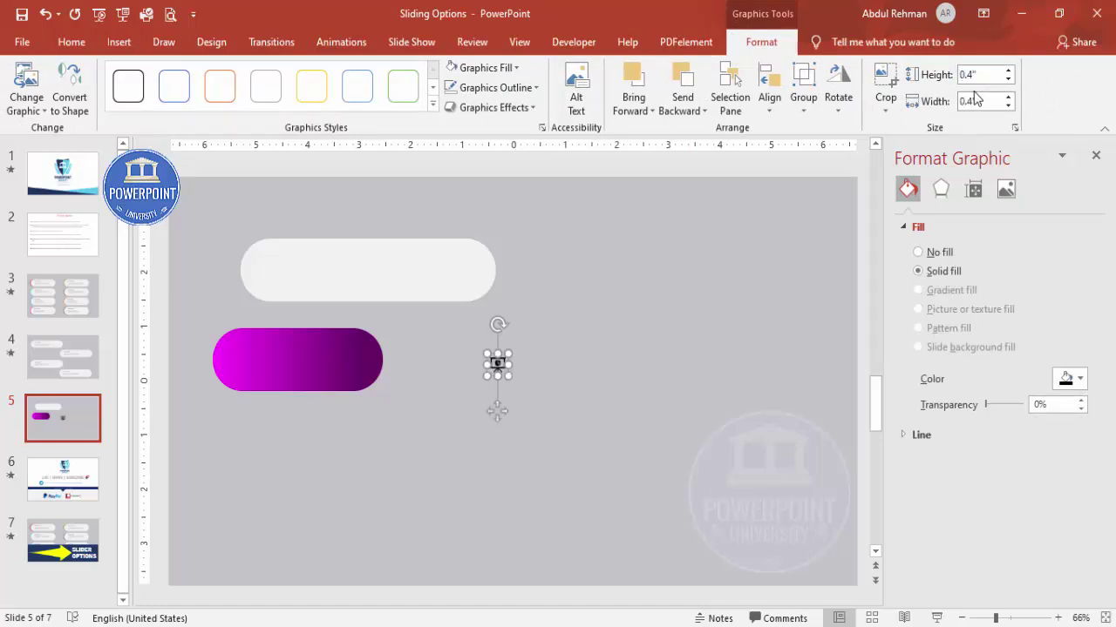
{"action": "left_click", "coordinate": [471, 73]}
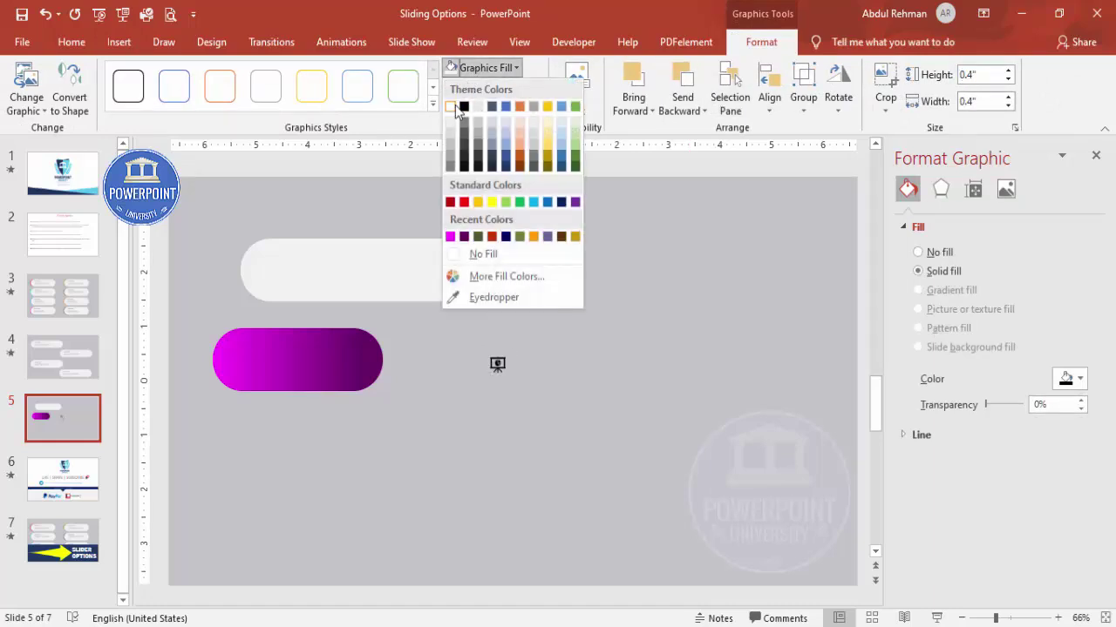
{"action": "left_click", "coordinate": [452, 101]}
{"action": "left_click_drag", "start_coordinate": [497, 366], "coordinate": [231, 350]}
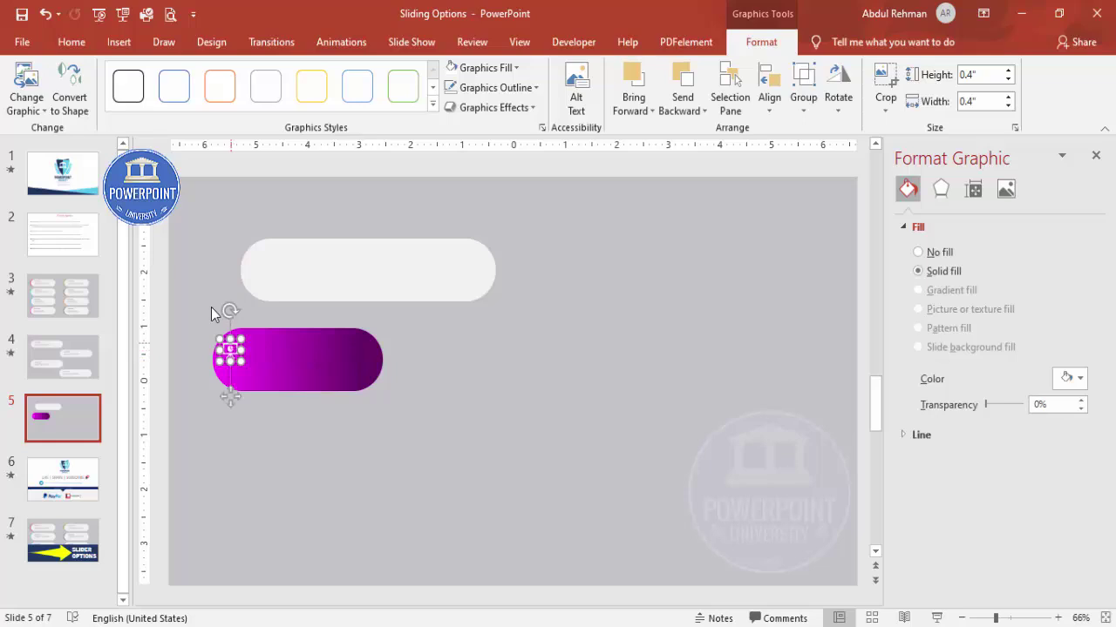
{"action": "left_click", "coordinate": [212, 309]}
Step: Add a text box containing the label 01
{"action": "left_click", "coordinate": [119, 42]}
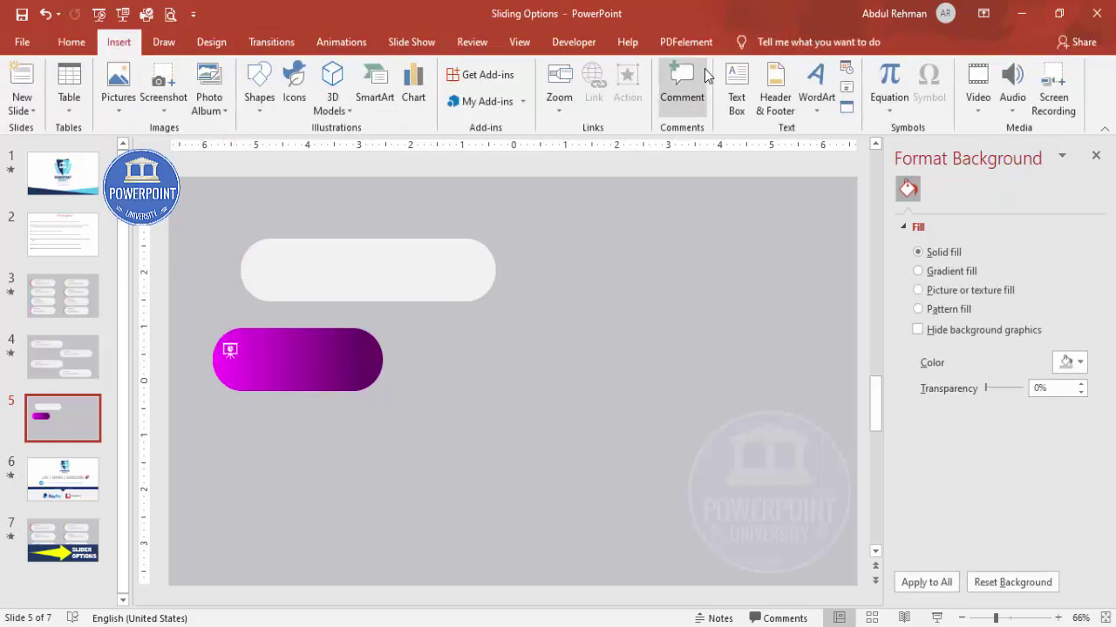
{"action": "left_click", "coordinate": [736, 96]}
{"action": "left_click_drag", "start_coordinate": [638, 339], "coordinate": [764, 401]}
{"action": "type", "text": "01"}
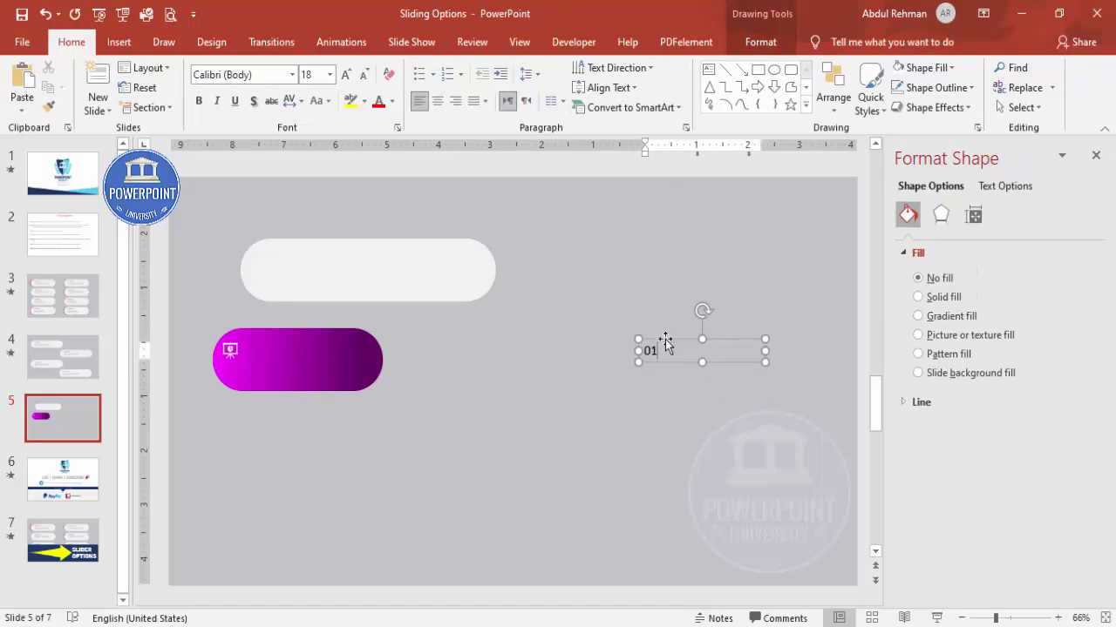
{"action": "key", "text": "Escape"}
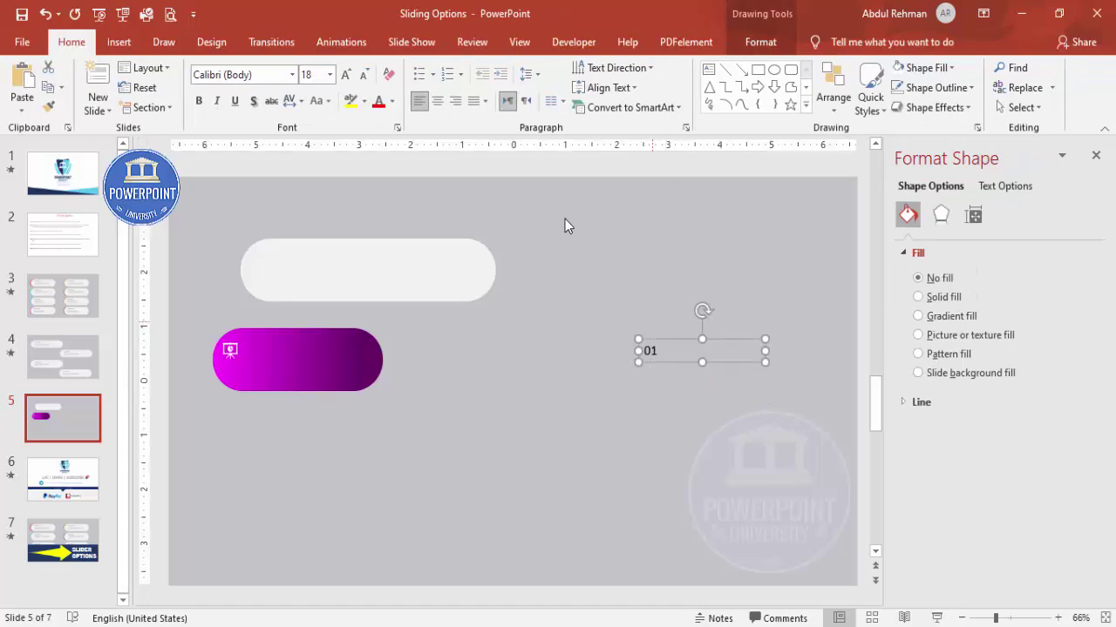
Step: Format 01 centred, white, bold at 32 pt and narrow its box onto the pill
{"action": "left_click", "coordinate": [437, 100]}
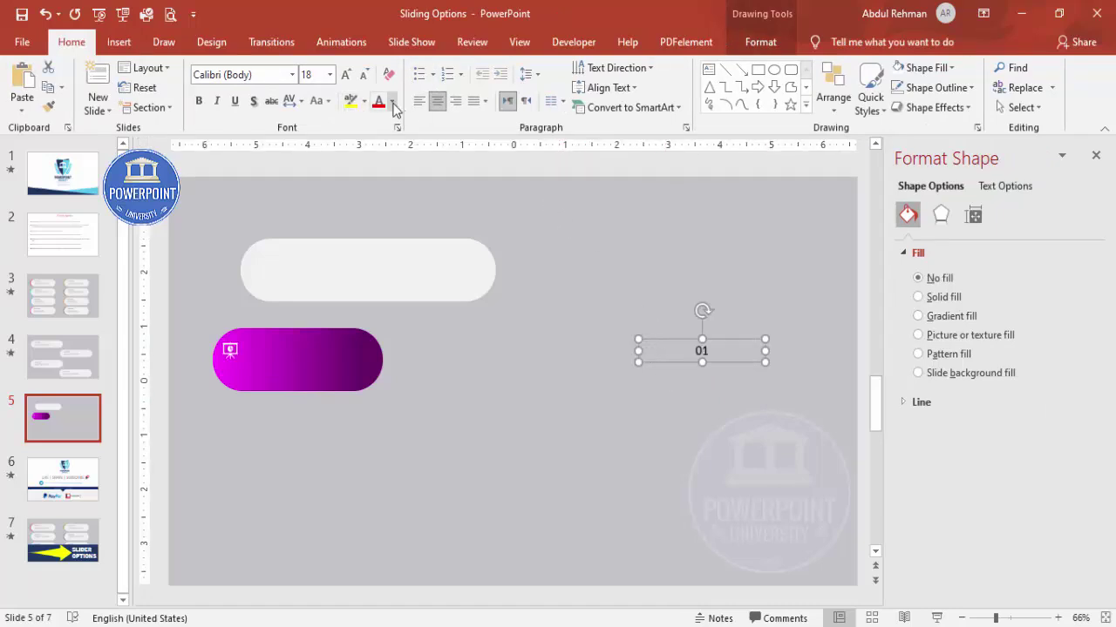
{"action": "left_click", "coordinate": [393, 102]}
{"action": "left_click", "coordinate": [378, 140]}
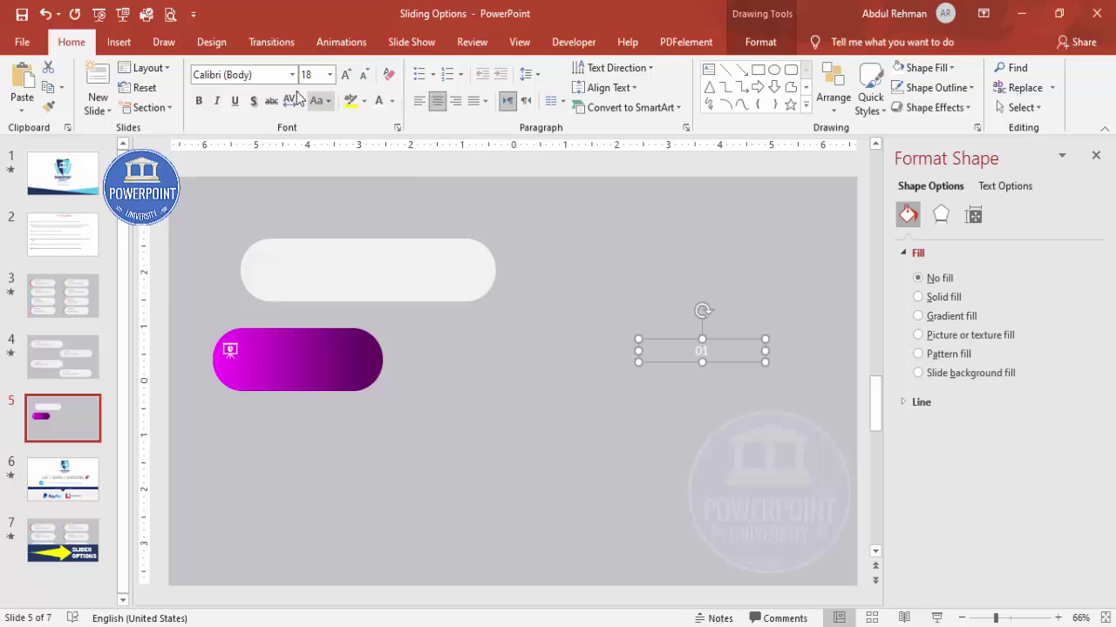
{"action": "left_click", "coordinate": [198, 100]}
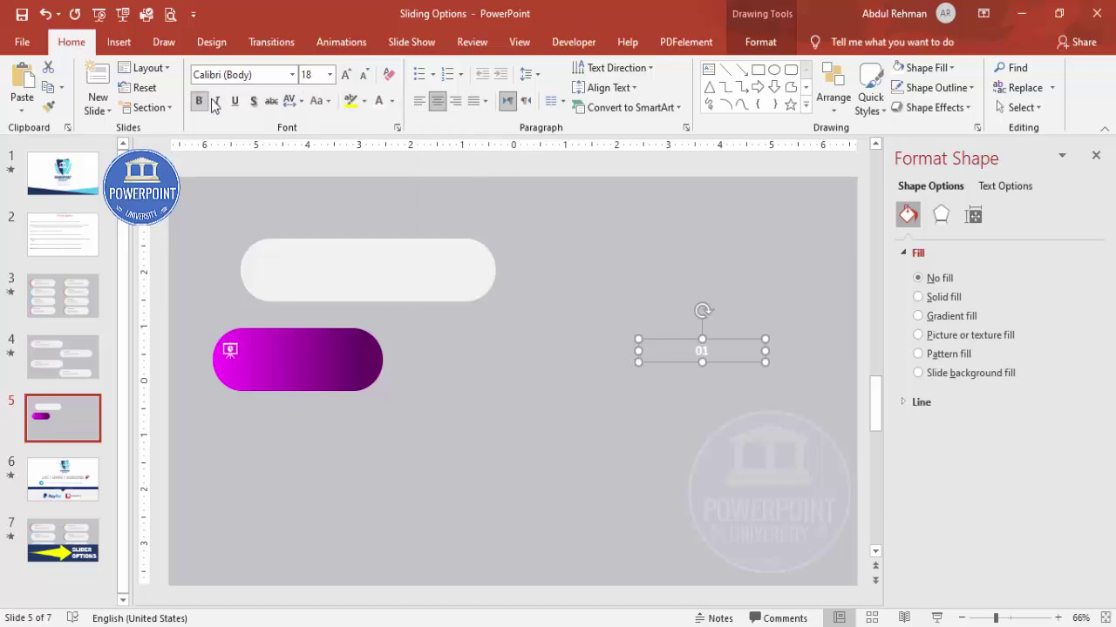
{"action": "left_click", "coordinate": [346, 74]}
{"action": "left_click", "coordinate": [346, 74]}
{"action": "left_click", "coordinate": [346, 74]}
{"action": "left_click", "coordinate": [346, 74]}
{"action": "left_click_drag", "start_coordinate": [766, 357], "coordinate": [235, 349]}
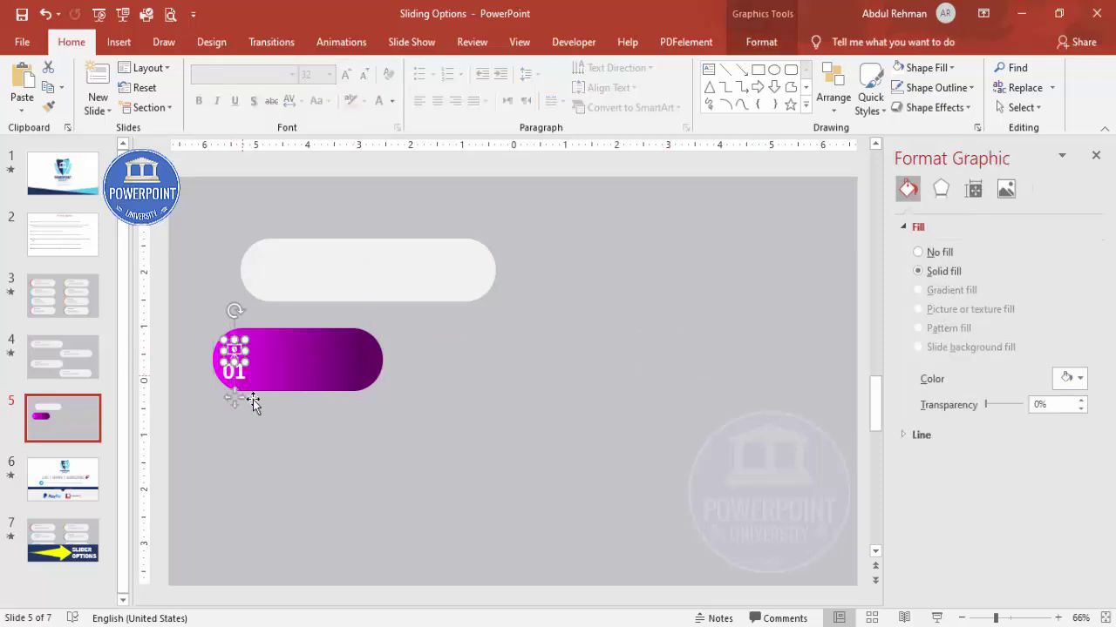
Step: Nudge the icon and 01 label up slightly together
{"action": "left_click", "coordinate": [257, 407]}
{"action": "left_click_drag", "start_coordinate": [266, 414], "coordinate": [207, 323]}
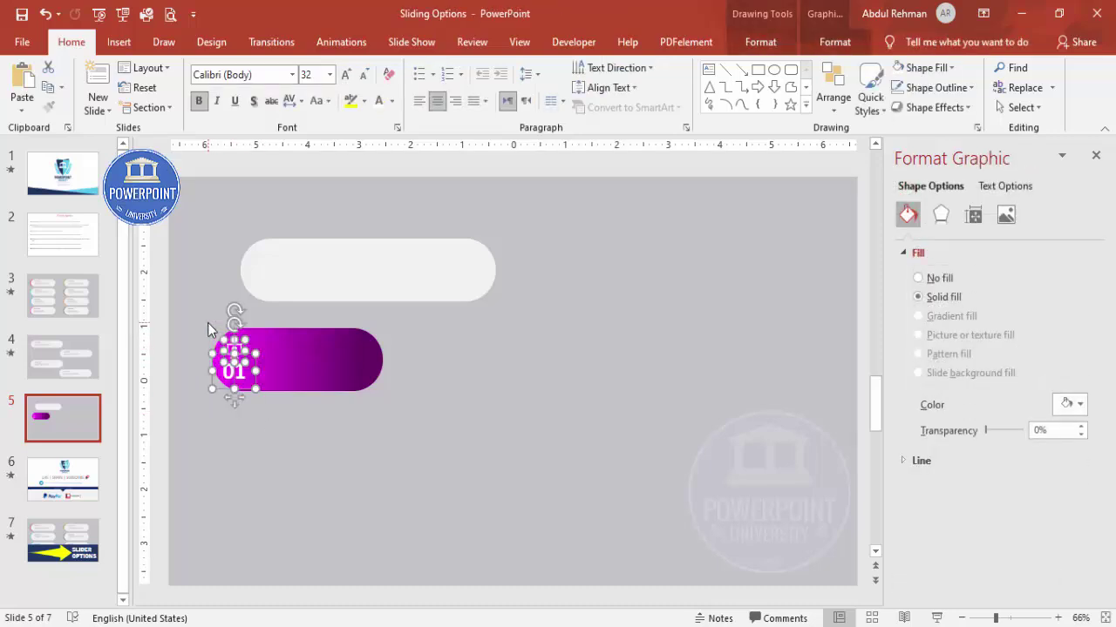
{"action": "key", "text": "Up"}
{"action": "left_click", "coordinate": [419, 462]}
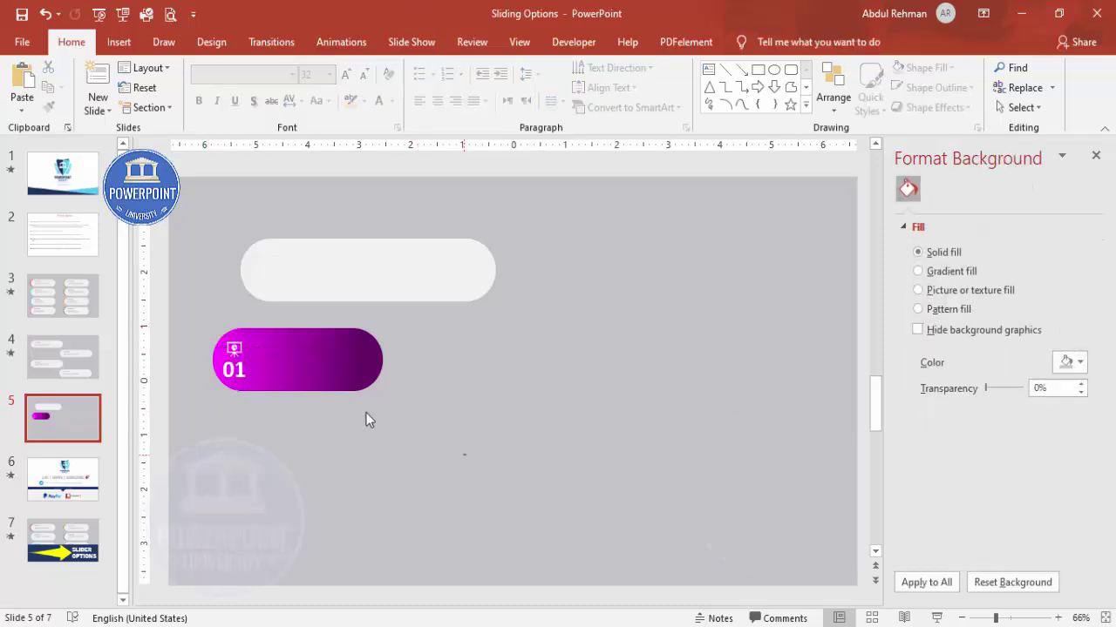
Step: Group the magenta pill, icon and 01, then move the group over the grey pill's left end
{"action": "left_click_drag", "start_coordinate": [467, 456], "coordinate": [180, 310]}
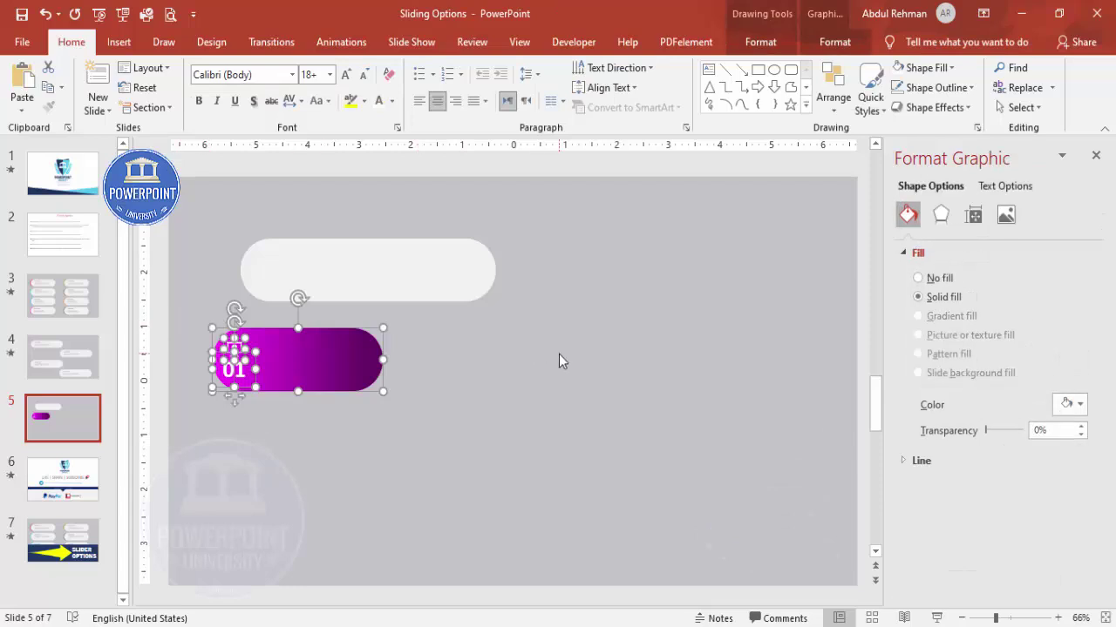
{"action": "key", "text": "ctrl+g"}
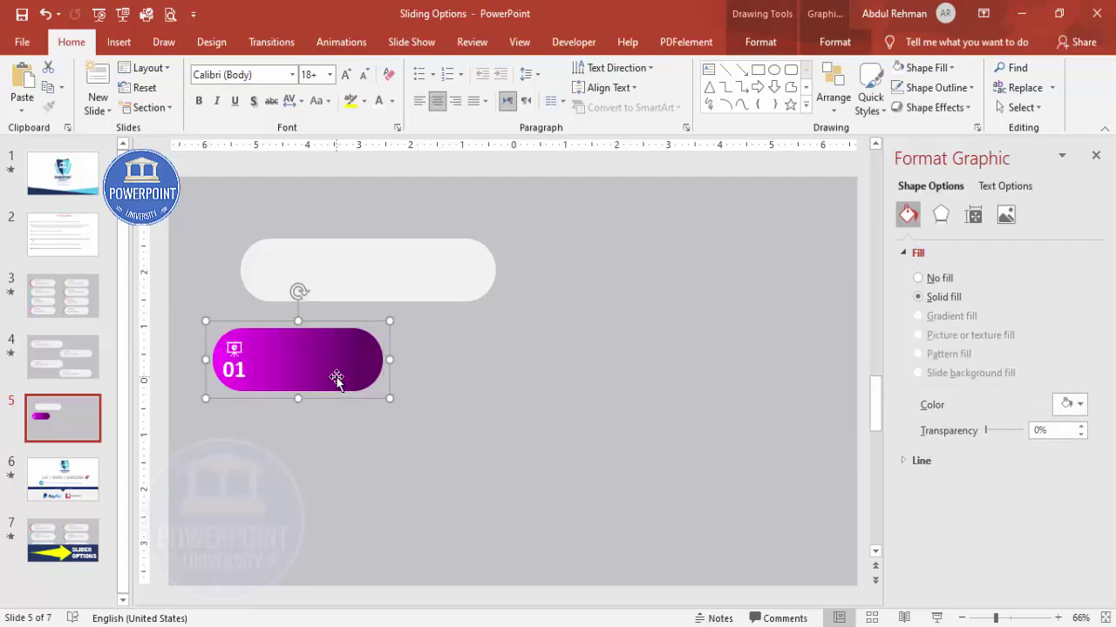
{"action": "left_click_drag", "start_coordinate": [337, 355], "coordinate": [340, 285]}
Step: Send the magenta 01 group to the back, behind the grey pill
{"action": "left_click", "coordinate": [834, 42]}
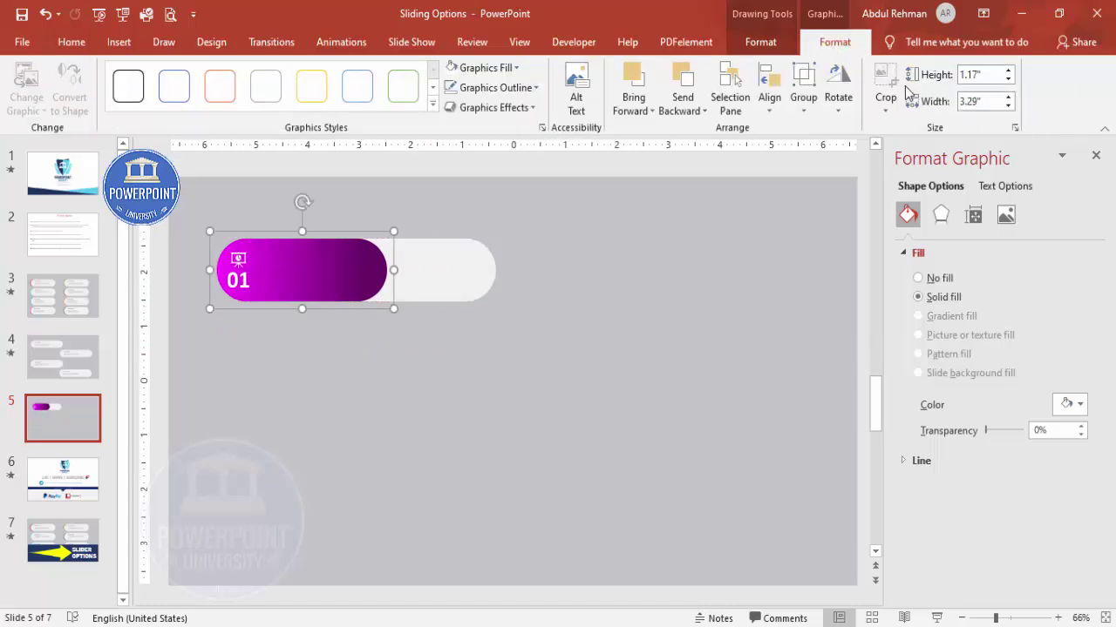
{"action": "left_click", "coordinate": [683, 109]}
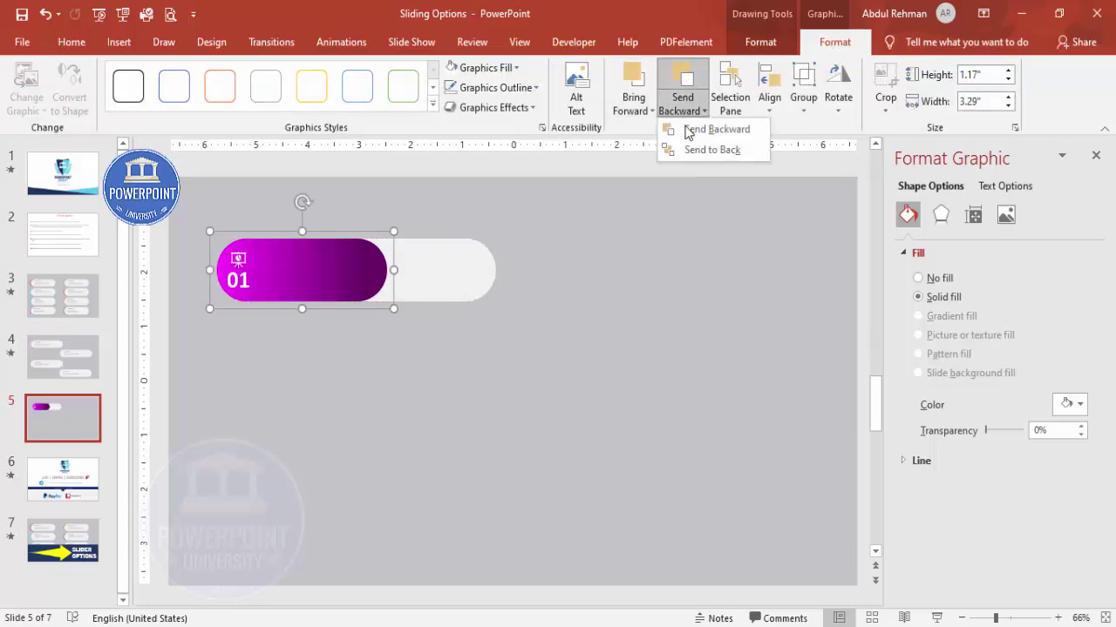
{"action": "left_click", "coordinate": [692, 130]}
{"action": "left_click", "coordinate": [615, 239]}
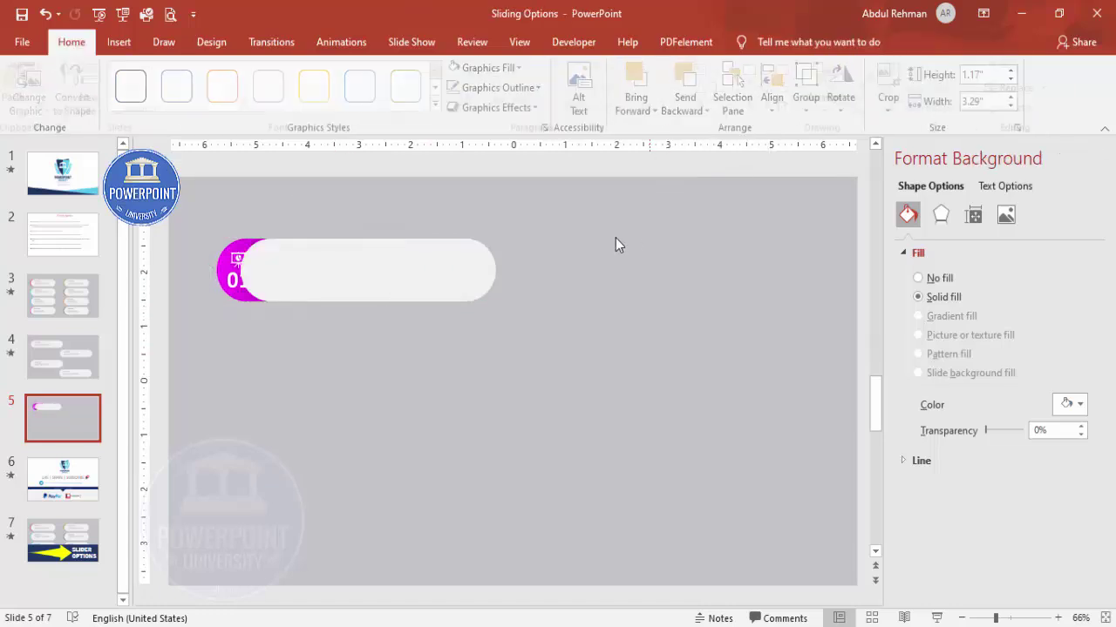
Step: Nudge the magenta group right until only a thin crescent shows at the left edge
{"action": "left_click", "coordinate": [235, 250]}
{"action": "key", "text": "Right"}
{"action": "key", "text": "Right"}
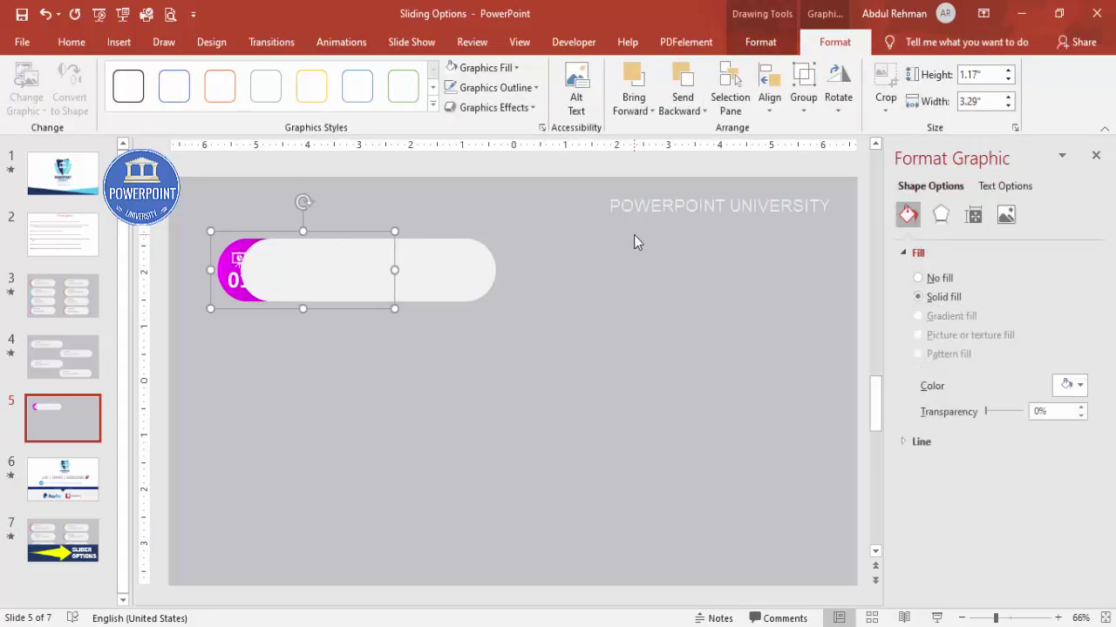
{"action": "key", "text": "Right"}
{"action": "key", "text": "Right"}
{"action": "key", "text": "Right"}
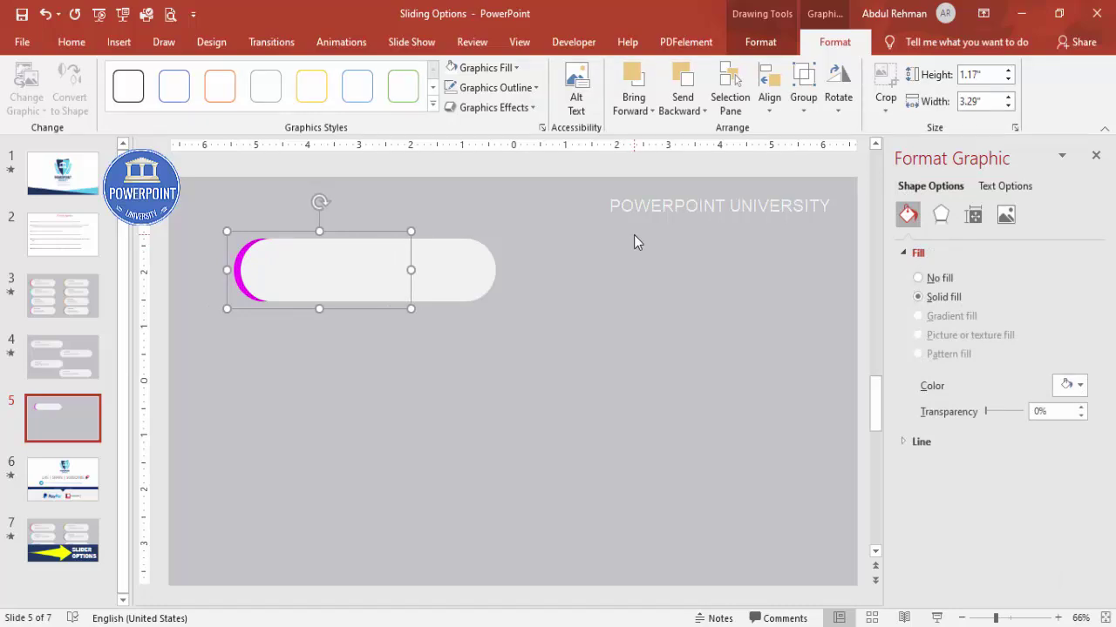
{"action": "key", "text": "Right"}
{"action": "key", "text": "Right"}
{"action": "key", "text": "Right"}
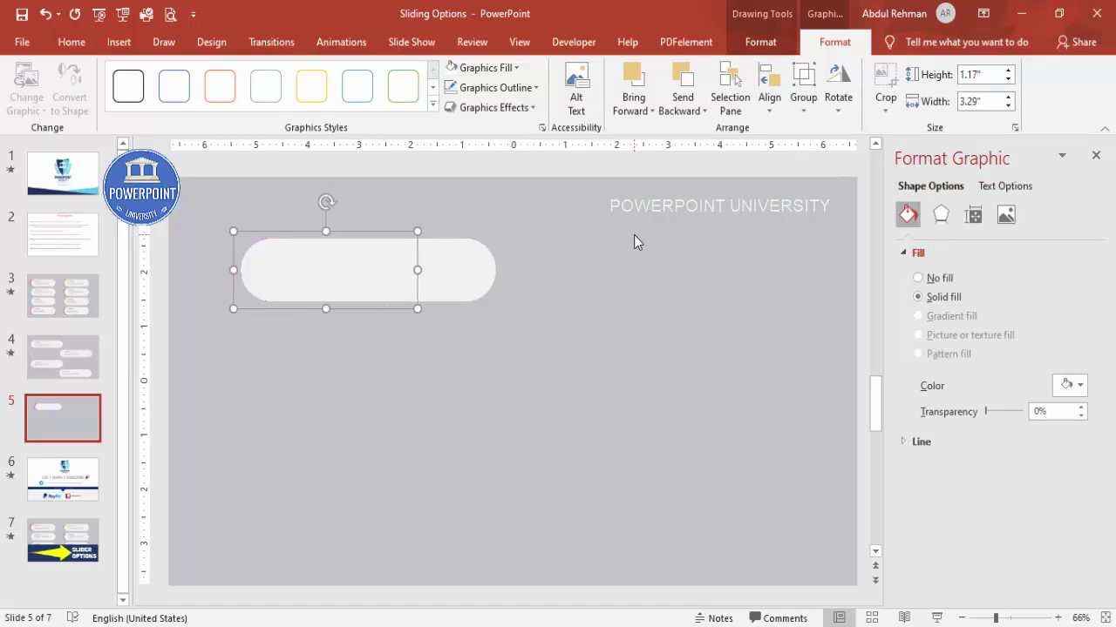
{"action": "key", "text": "Left"}
{"action": "key", "text": "Left"}
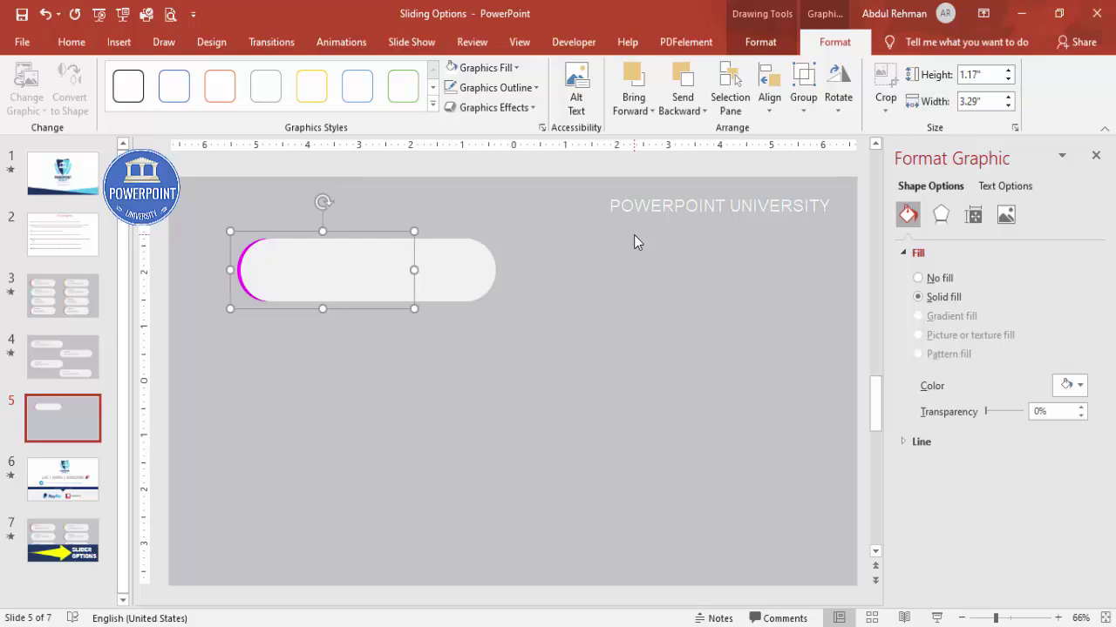
{"action": "left_click", "coordinate": [316, 349]}
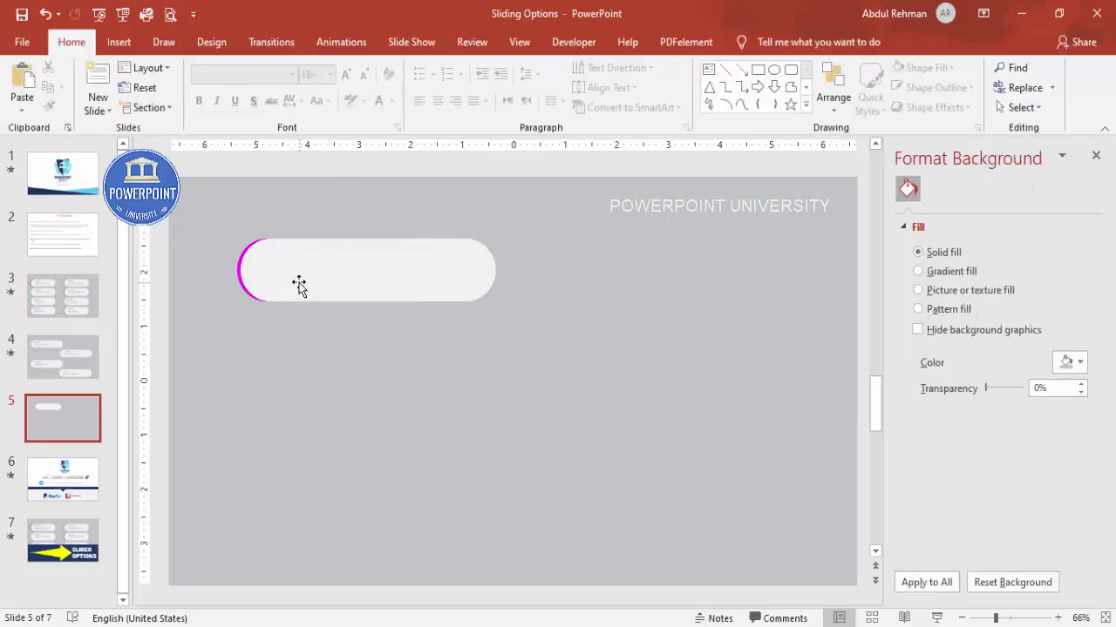
Step: Add a TITLE text box near the top left inside the grey pill
{"action": "left_click", "coordinate": [107, 42]}
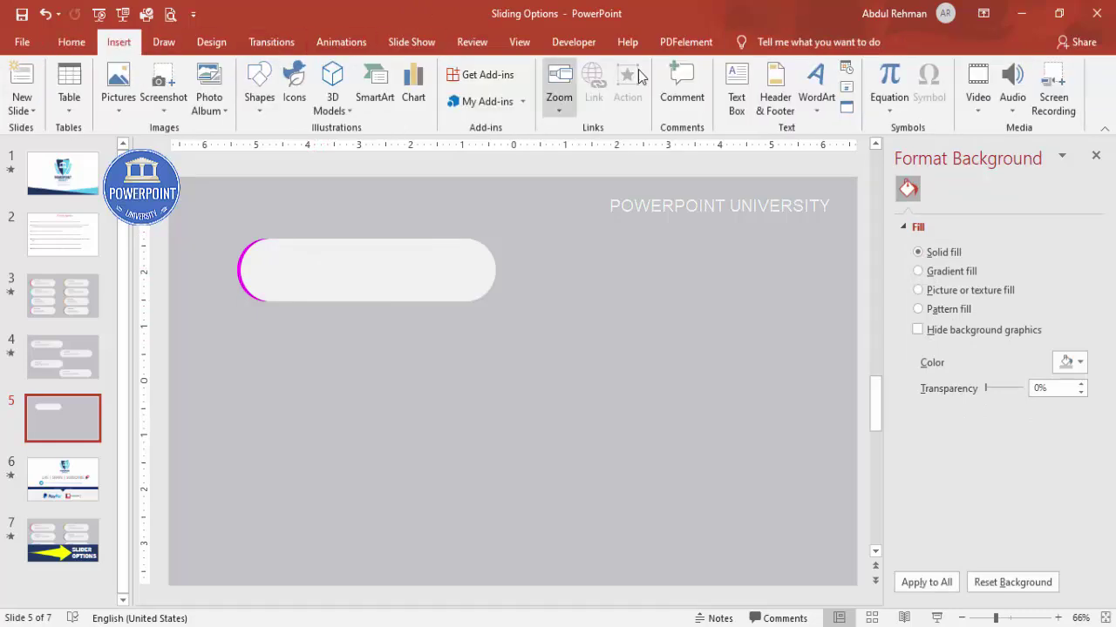
{"action": "left_click", "coordinate": [737, 92]}
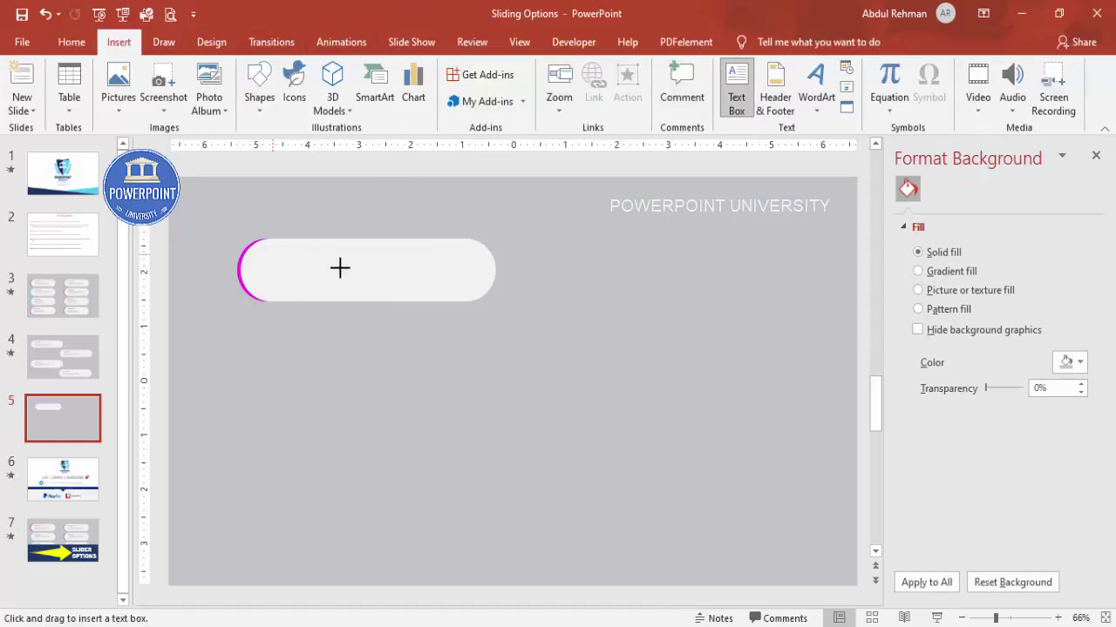
{"action": "left_click_drag", "start_coordinate": [268, 248], "coordinate": [397, 270]}
{"action": "type", "text": "T"}
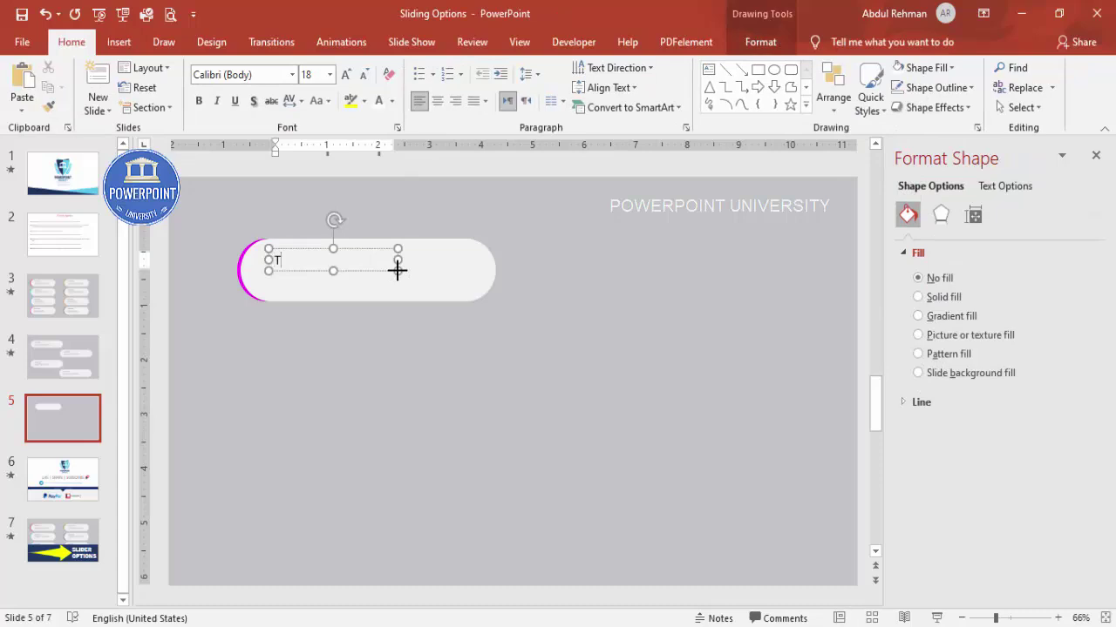
{"action": "type", "text": "ITLE"}
{"action": "left_click_drag", "start_coordinate": [361, 252], "coordinate": [350, 242]}
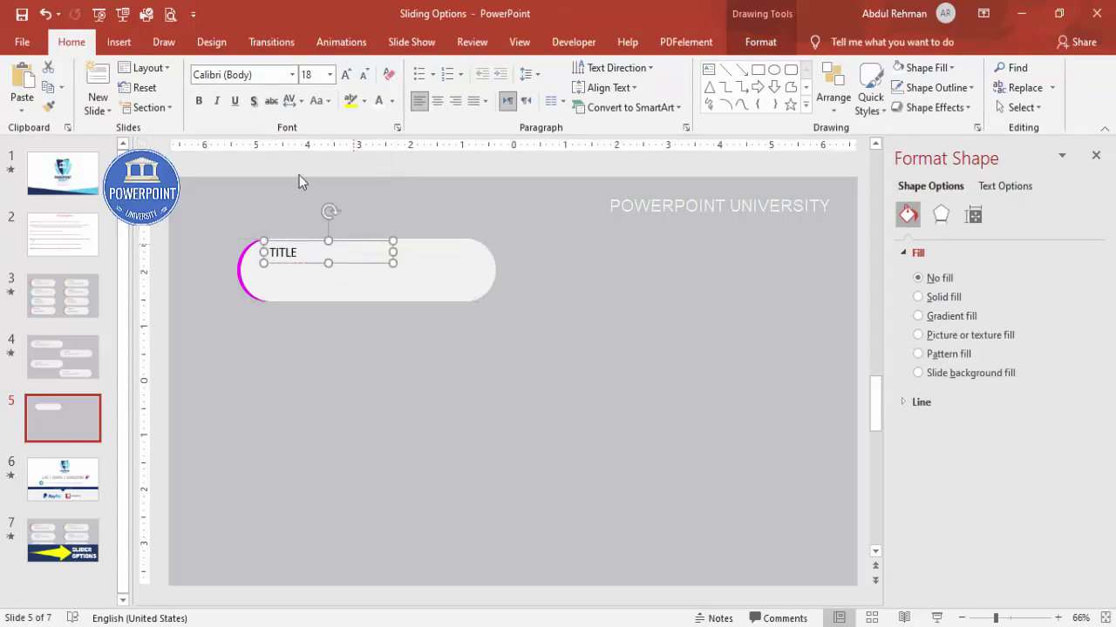
Step: Make the TITLE text dark purple and bold
{"action": "left_click", "coordinate": [392, 100]}
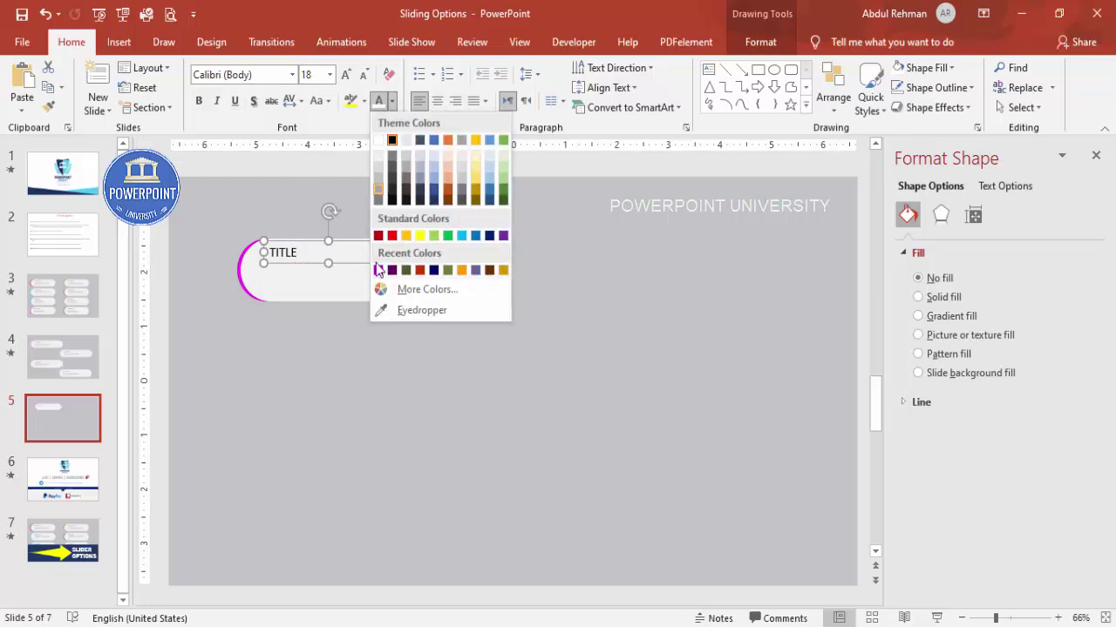
{"action": "left_click", "coordinate": [392, 271]}
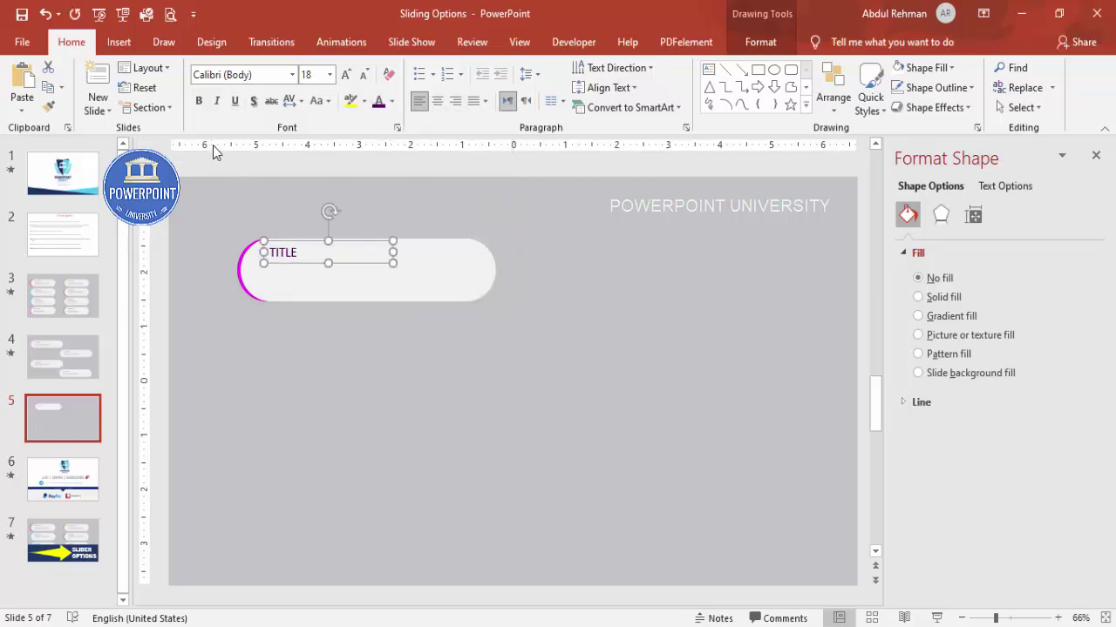
{"action": "left_click", "coordinate": [198, 101]}
{"action": "left_click", "coordinate": [267, 201]}
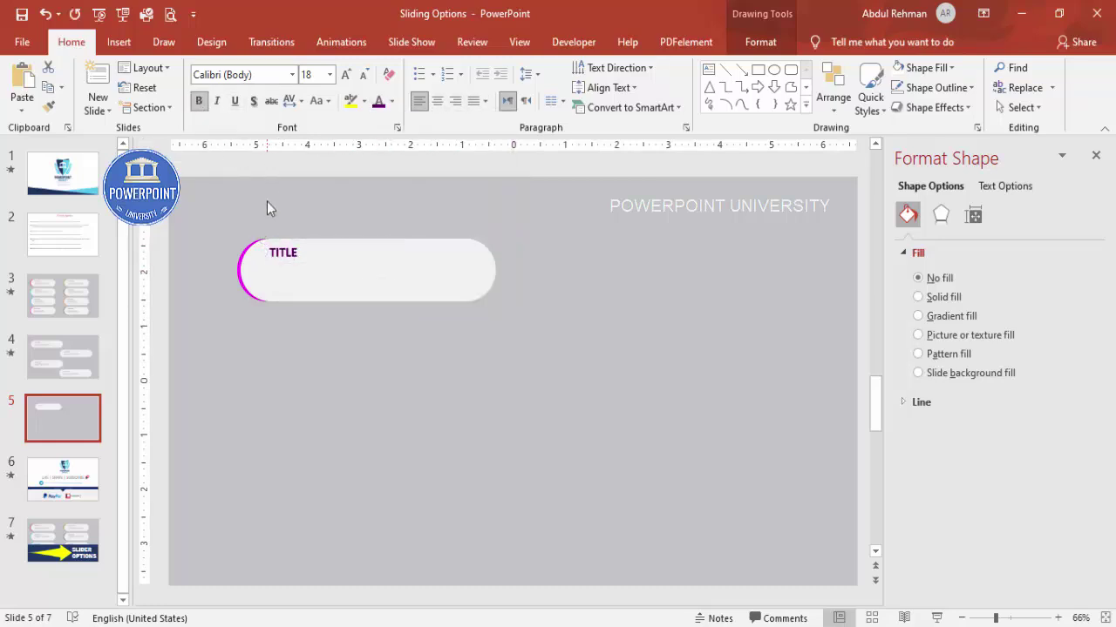
{"action": "left_click", "coordinate": [122, 42]}
{"action": "left_click", "coordinate": [736, 96]}
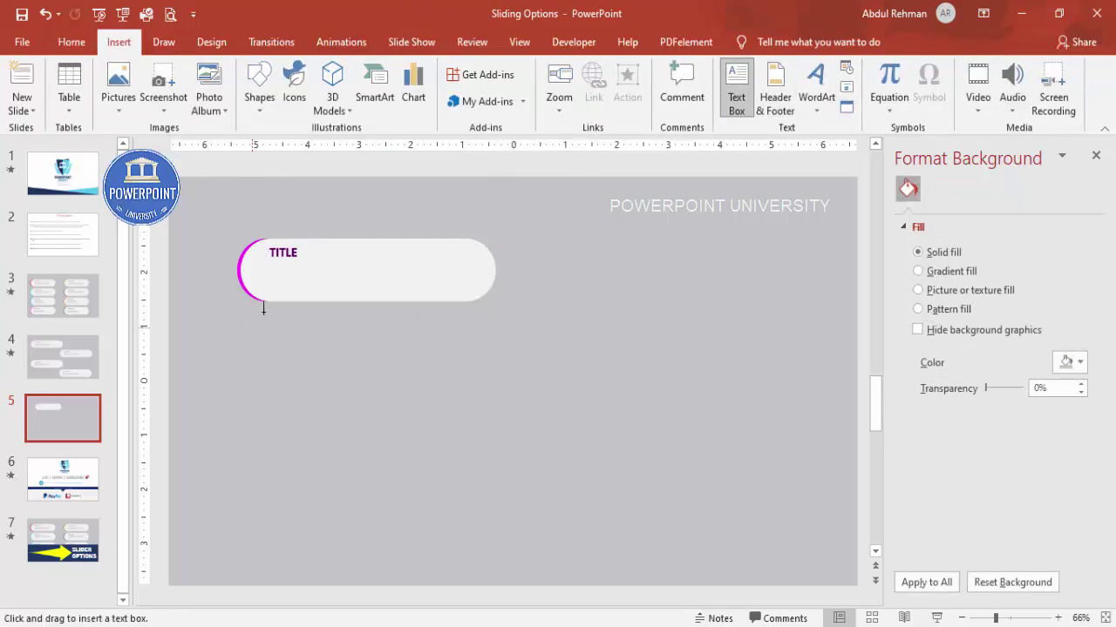
Step: Add Lorem ipsum text below TITLE with =lorem(1), keeping only the first sentence
{"action": "left_click_drag", "start_coordinate": [279, 281], "coordinate": [586, 336]}
{"action": "type", "text": "=lo"}
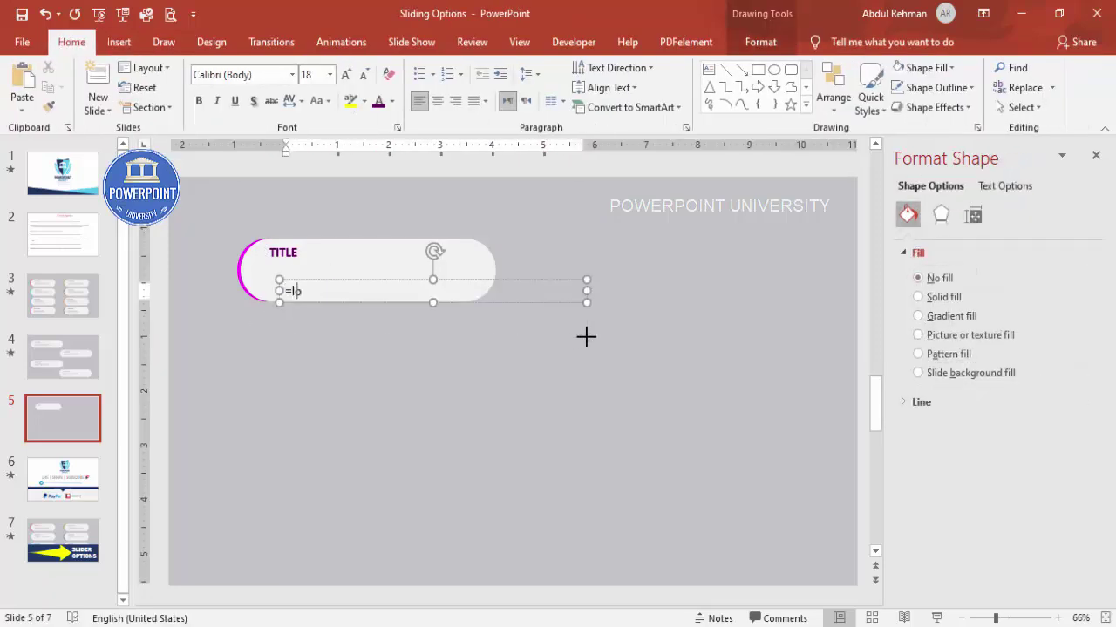
{"action": "type", "text": "rem(1)"}
{"action": "key", "text": "Return"}
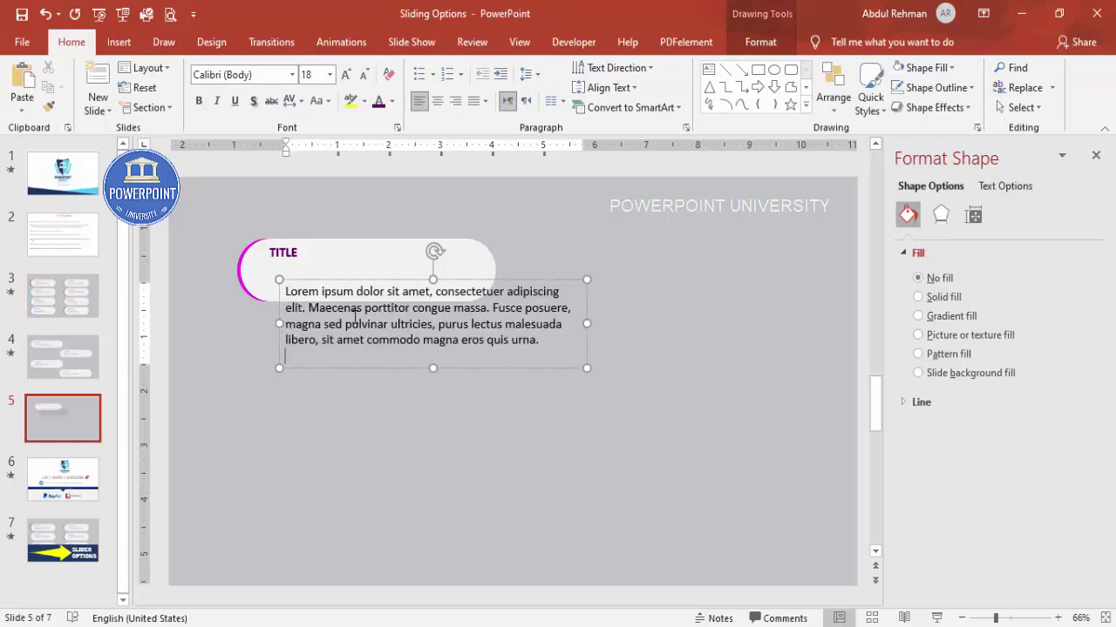
{"action": "left_click_drag", "start_coordinate": [311, 313], "coordinate": [613, 378]}
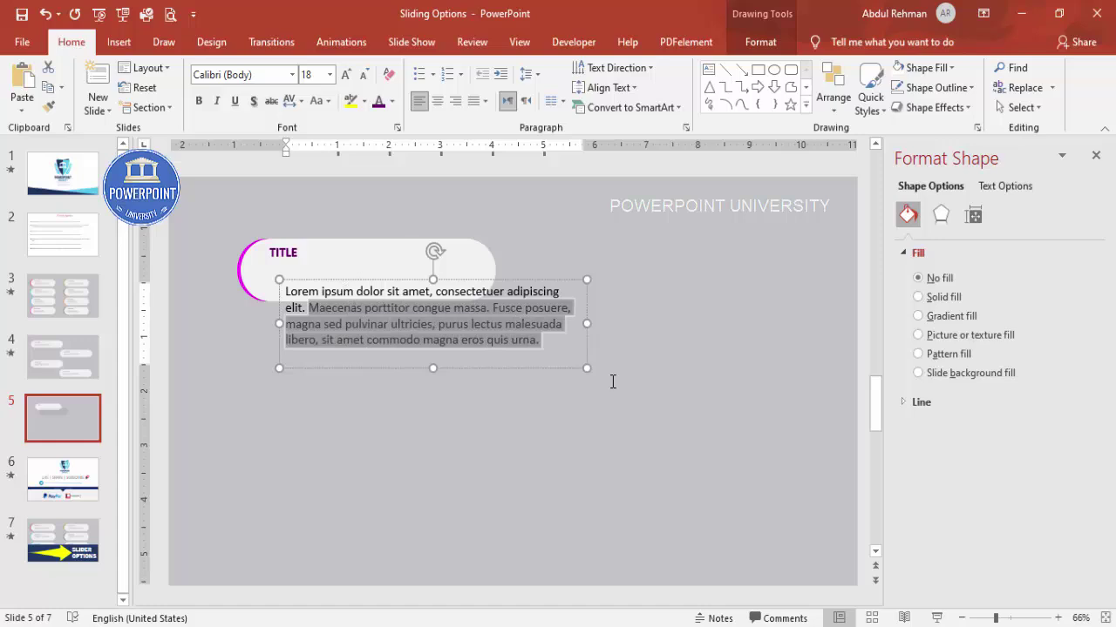
{"action": "key", "text": "Delete"}
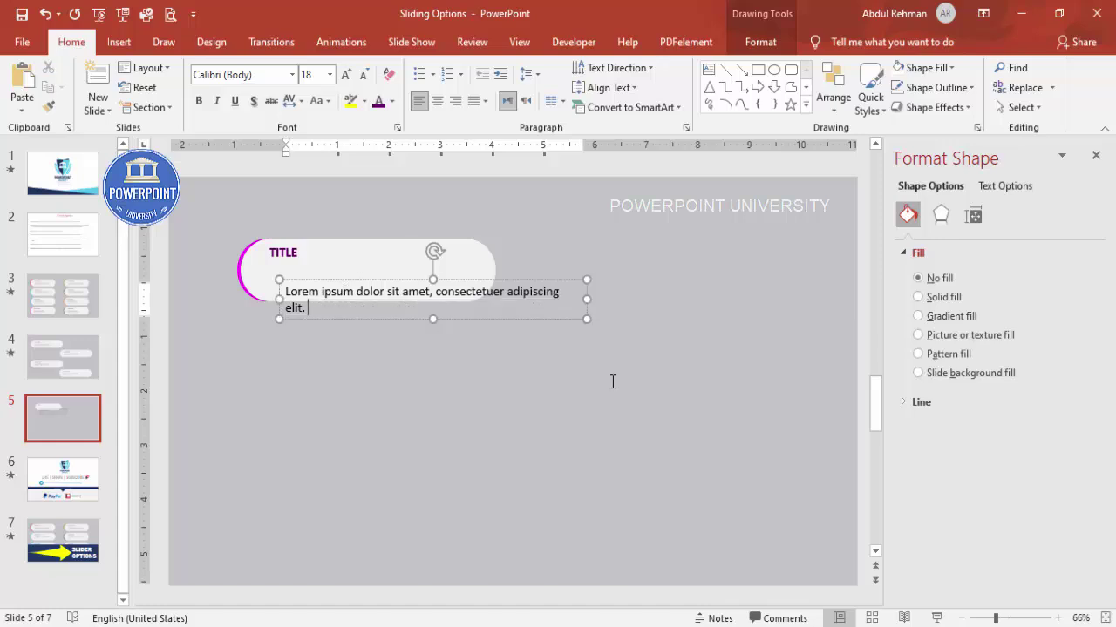
Step: Set the Lorem ipsum text to 12 pt light grey and narrow it to wrap onto two lines
{"action": "left_click", "coordinate": [577, 284]}
{"action": "left_click", "coordinate": [363, 75]}
{"action": "left_click", "coordinate": [363, 75]}
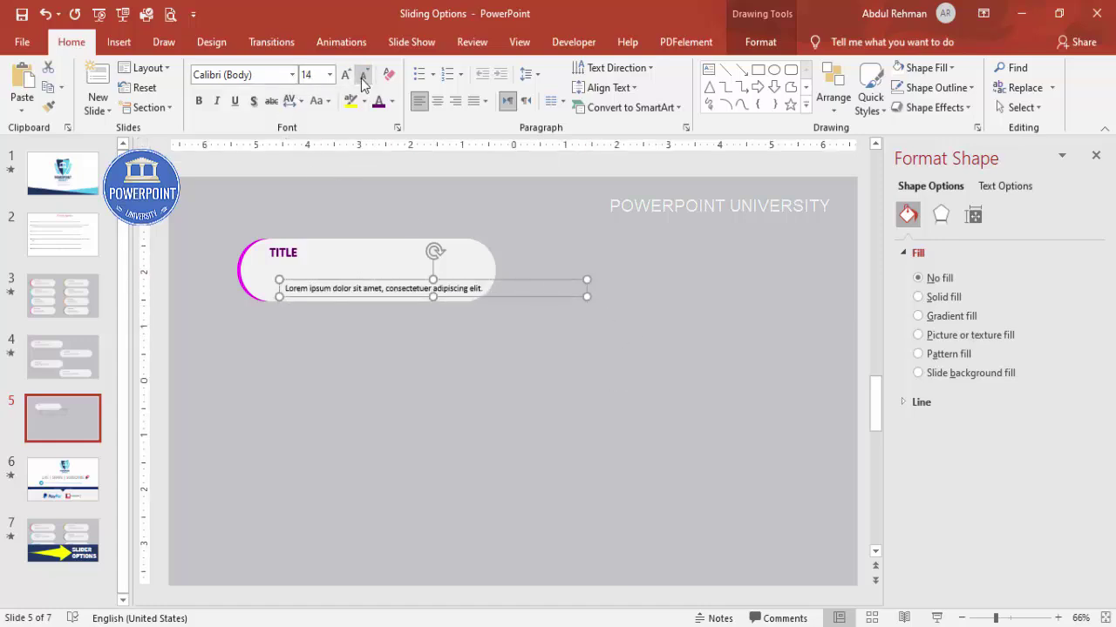
{"action": "left_click", "coordinate": [363, 76]}
{"action": "left_click", "coordinate": [392, 102]}
{"action": "left_click", "coordinate": [391, 102]}
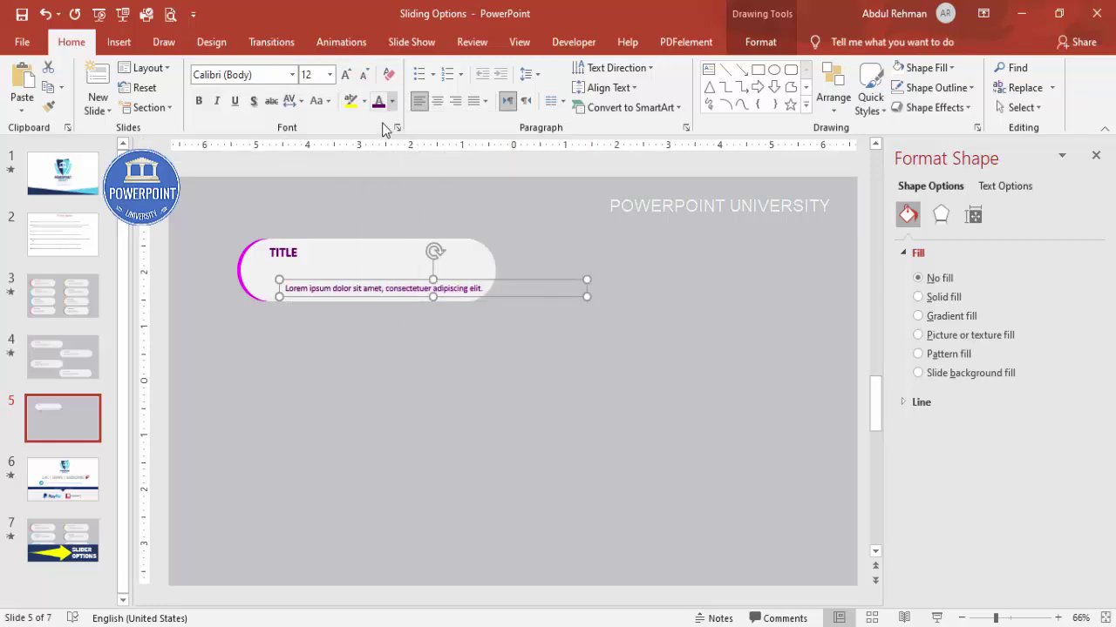
{"action": "left_click", "coordinate": [392, 102]}
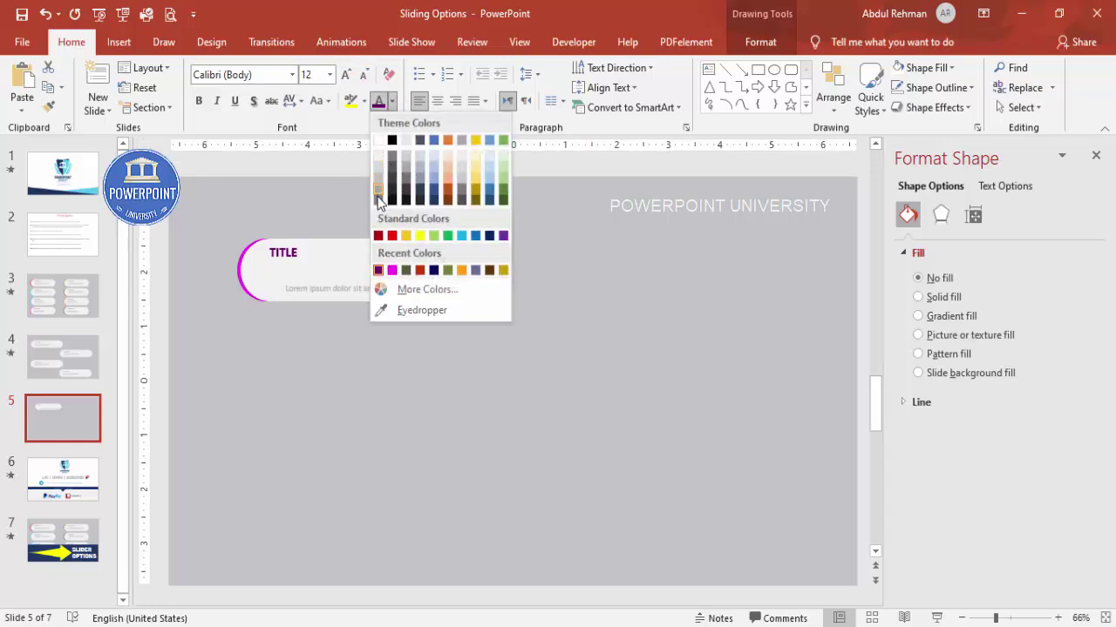
{"action": "left_click", "coordinate": [378, 197]}
{"action": "left_click_drag", "start_coordinate": [587, 291], "coordinate": [444, 262]}
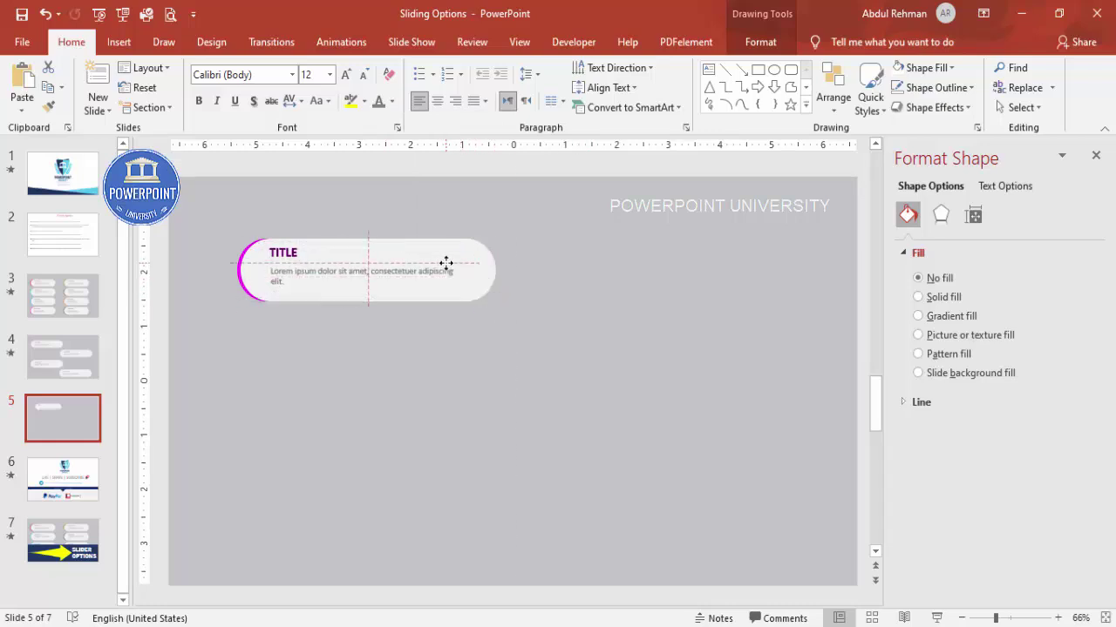
Step: Group the grey pill with its TITLE and Lorem ipsum text
{"action": "left_click", "coordinate": [293, 252], "text": "shift"}
{"action": "left_click", "coordinate": [485, 264], "text": "shift"}
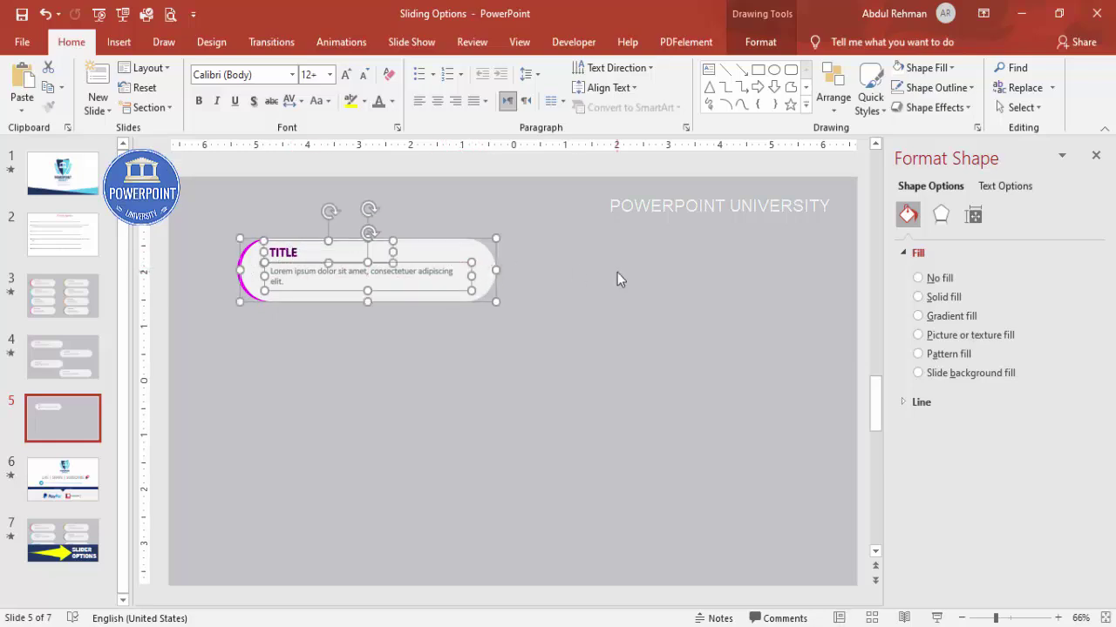
{"action": "key", "text": "ctrl+g"}
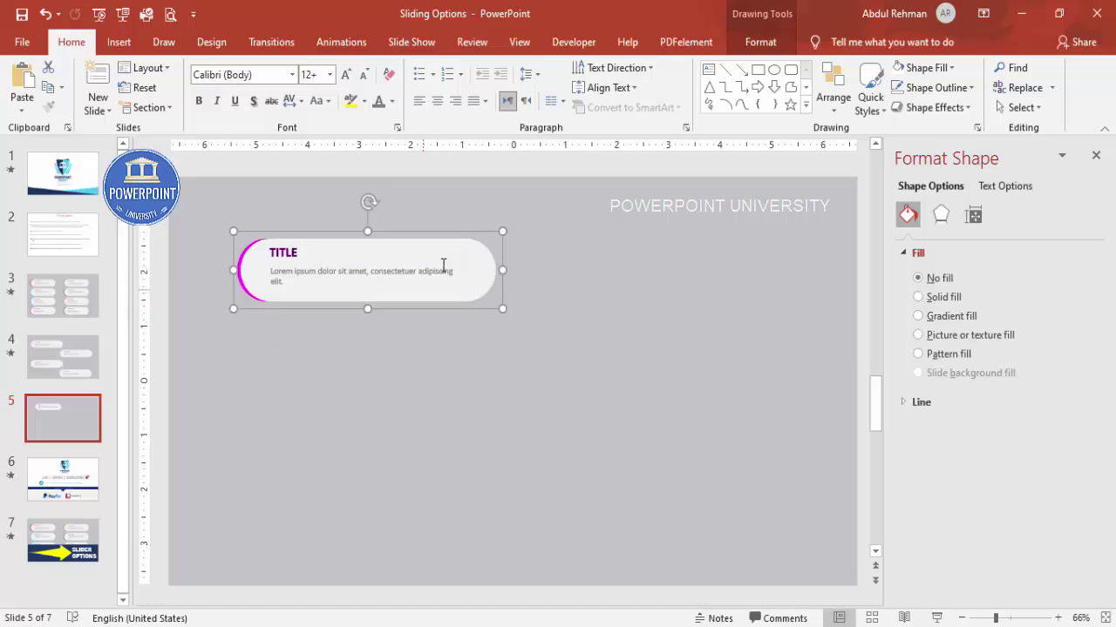
Step: Select both stacked pills and shift the whole card slightly left
{"action": "left_click", "coordinate": [533, 291]}
{"action": "left_click_drag", "start_coordinate": [448, 251], "coordinate": [597, 360]}
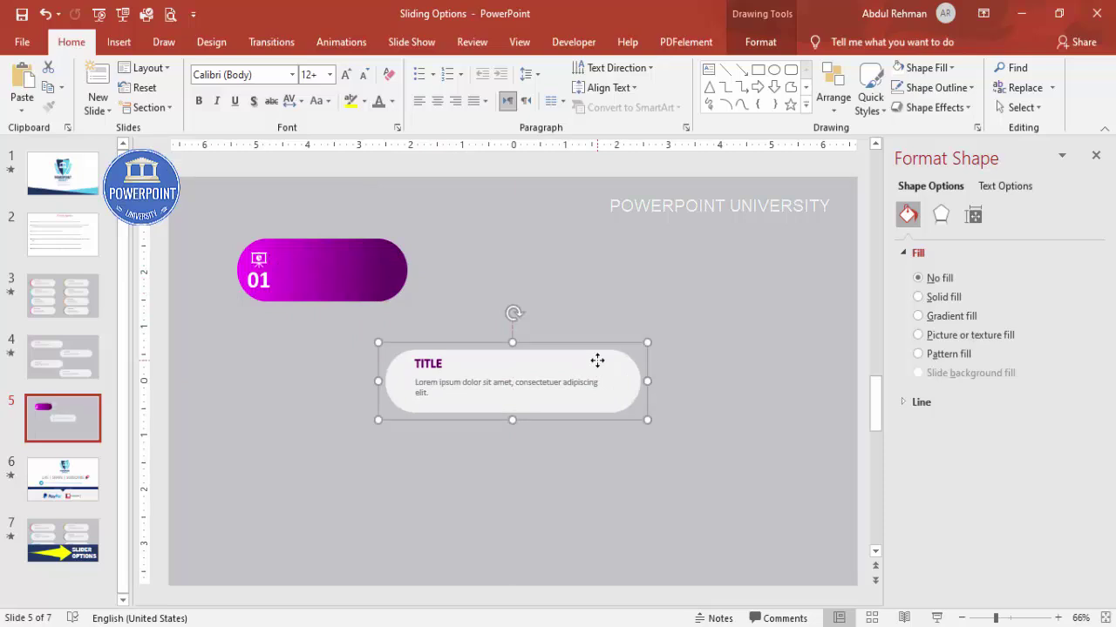
{"action": "key", "text": "ctrl+z"}
{"action": "left_click", "coordinate": [489, 367]}
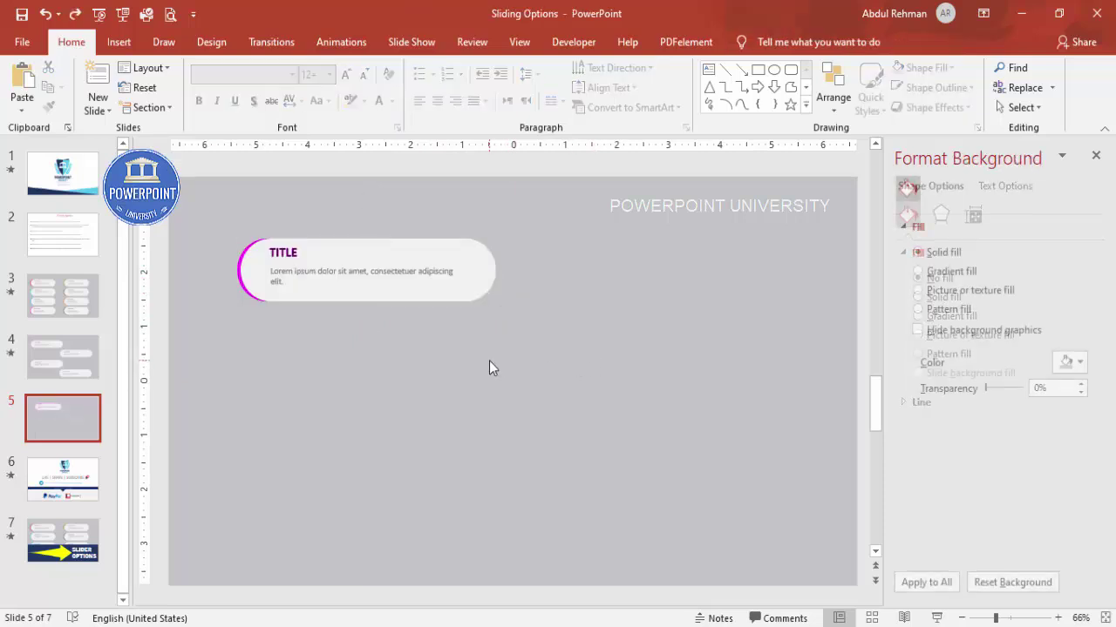
{"action": "left_click_drag", "start_coordinate": [589, 347], "coordinate": [195, 194]}
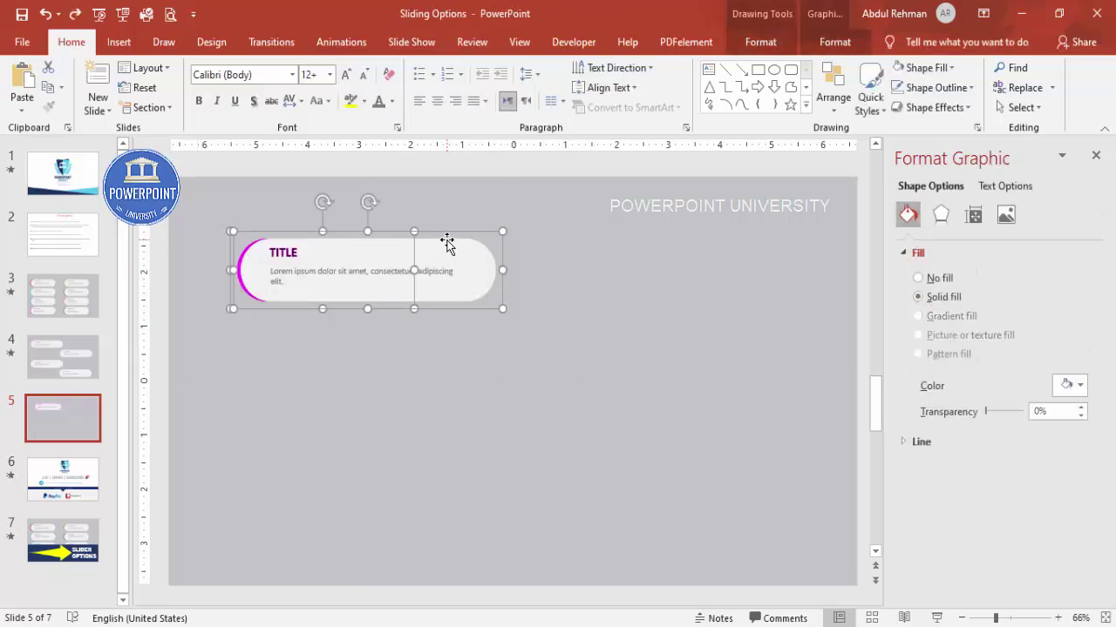
{"action": "left_click_drag", "start_coordinate": [445, 236], "coordinate": [407, 240]}
{"action": "left_click", "coordinate": [564, 309]}
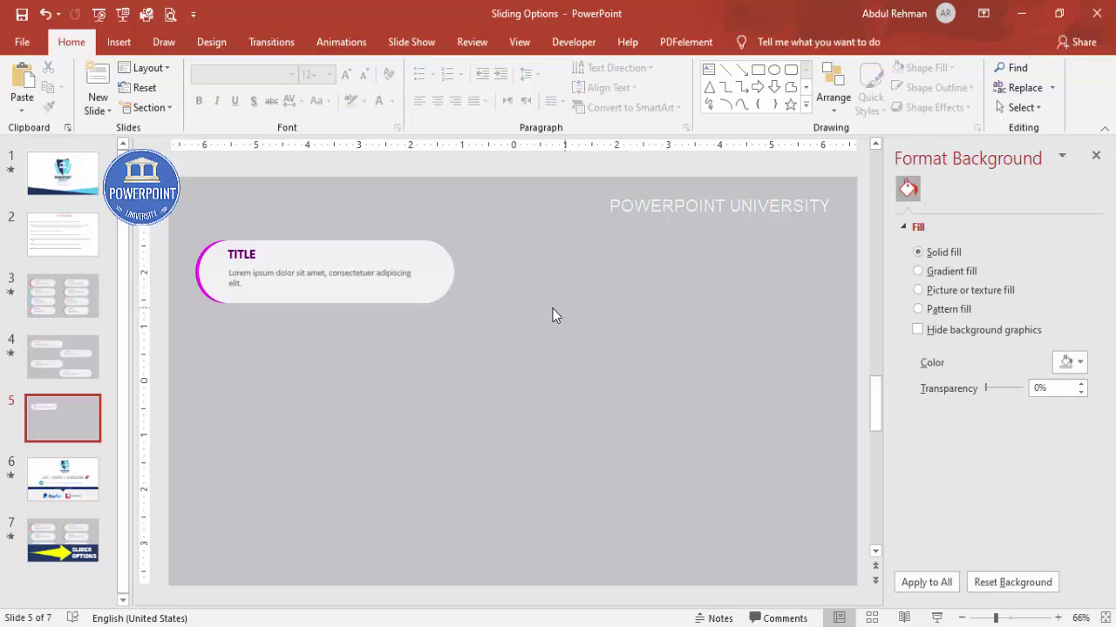
Step: Close the background settings, show the Animation Pane, and select the white title pill group
{"action": "left_click", "coordinate": [1096, 156]}
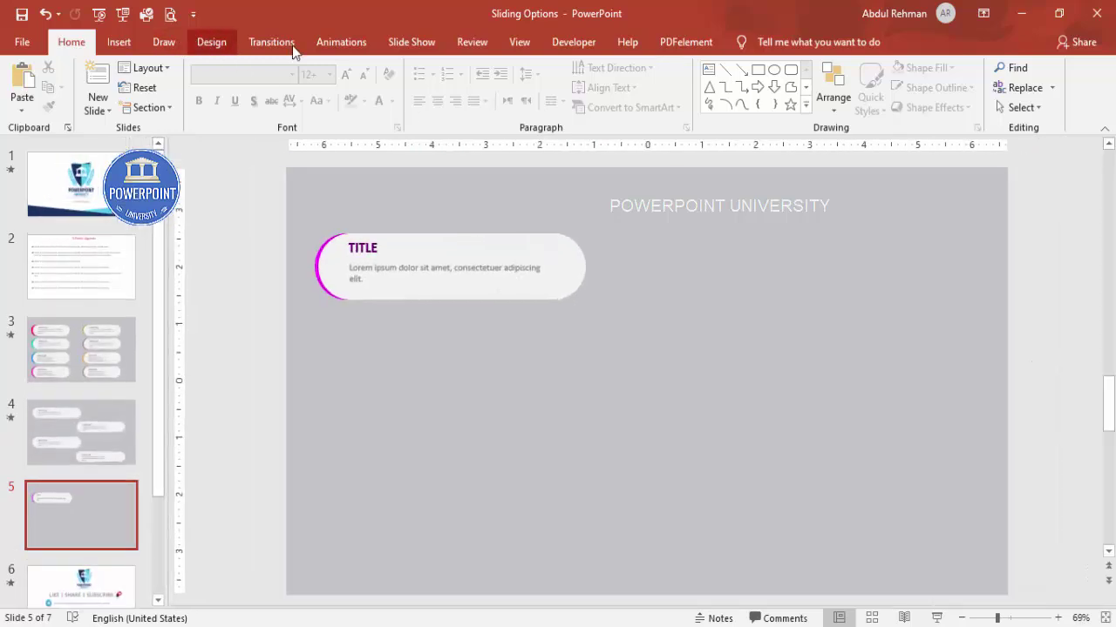
{"action": "left_click", "coordinate": [370, 42]}
{"action": "left_click", "coordinate": [774, 68]}
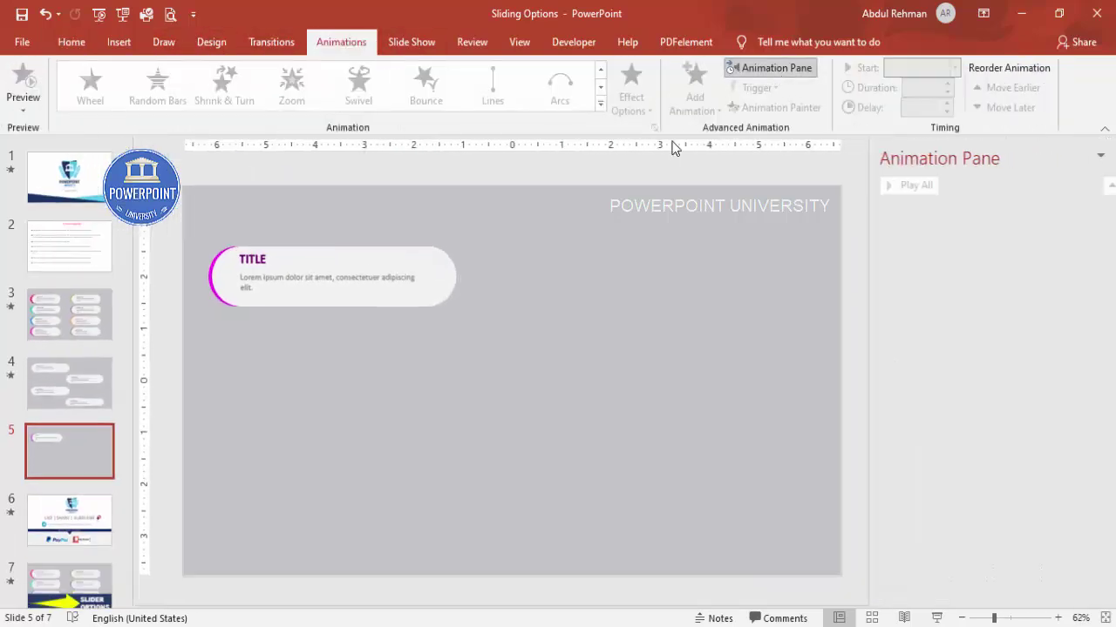
{"action": "left_click", "coordinate": [402, 256]}
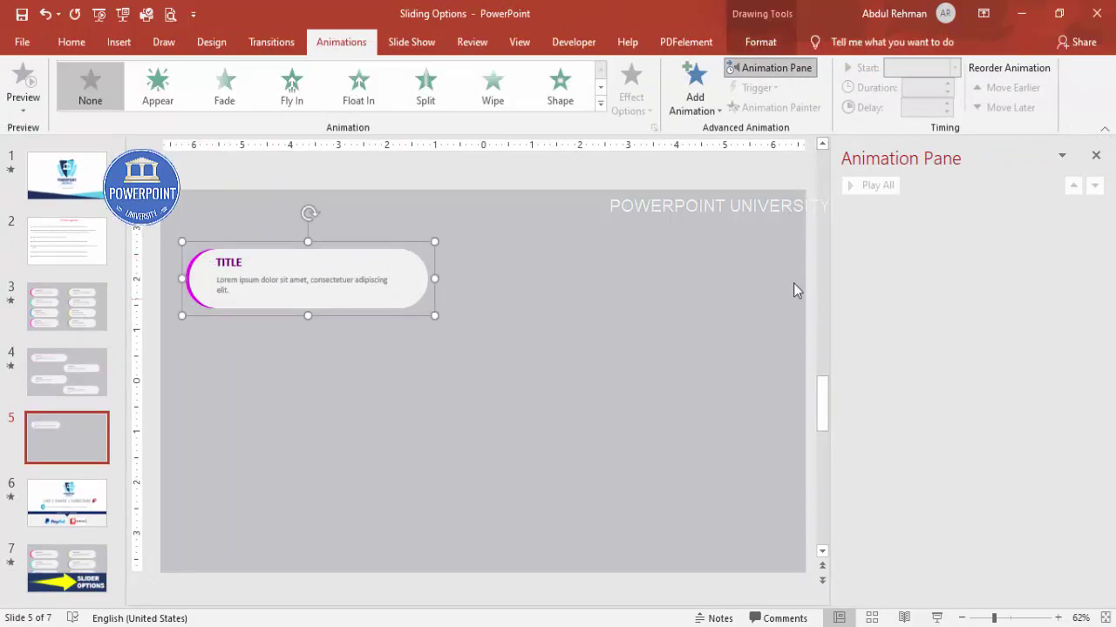
Step: Apply the Right motion path from More Motion Paths to the white title pill group
{"action": "left_click", "coordinate": [693, 98]}
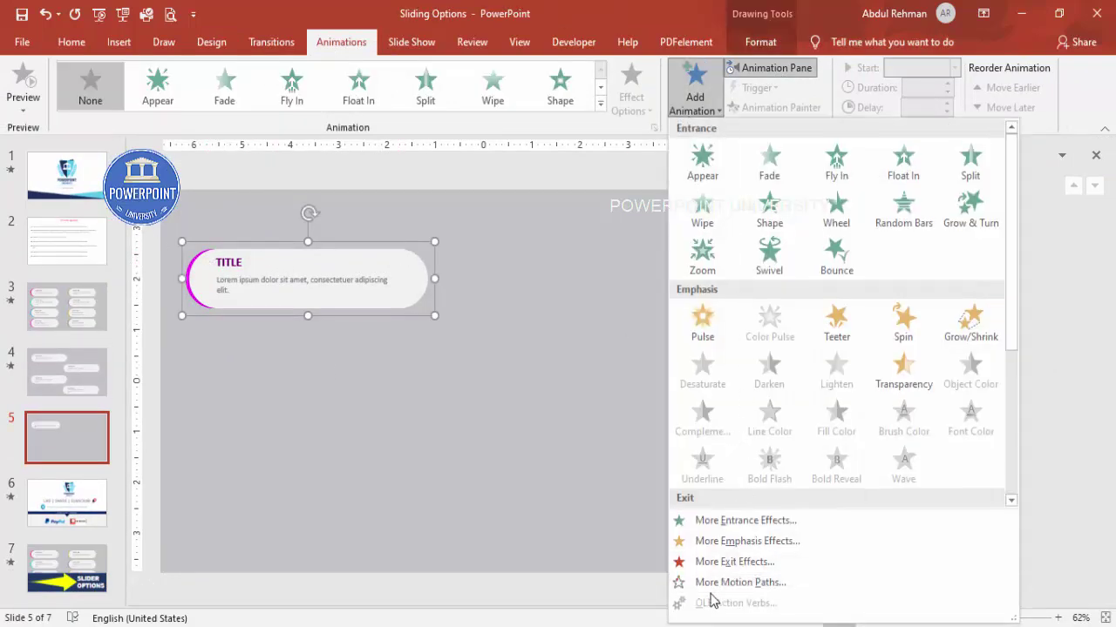
{"action": "left_click", "coordinate": [743, 583]}
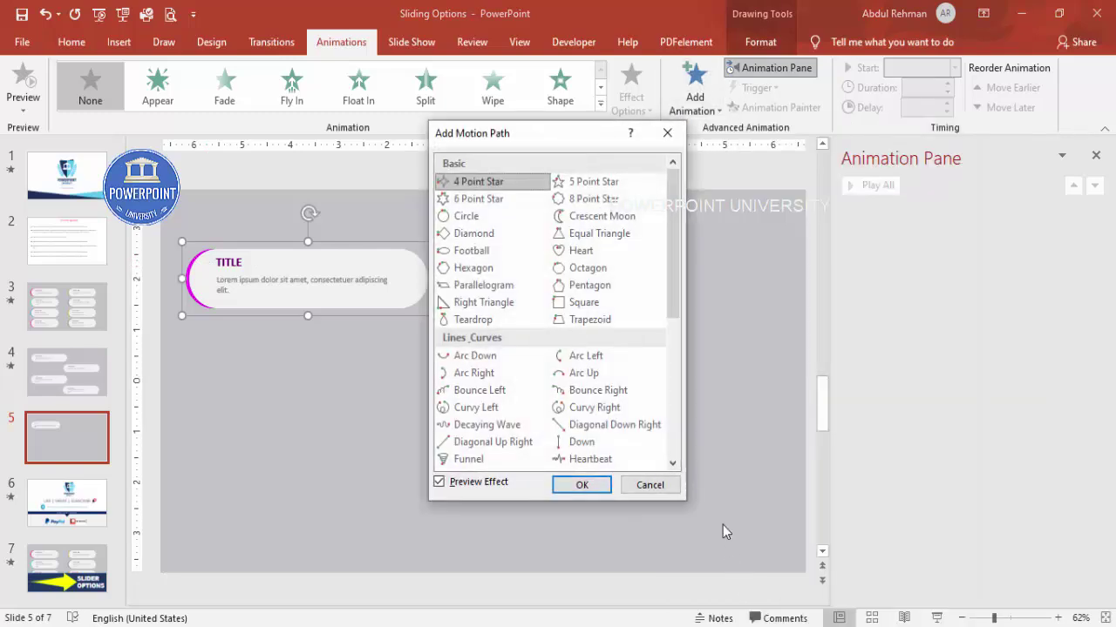
{"action": "left_click_drag", "start_coordinate": [673, 293], "coordinate": [681, 400]}
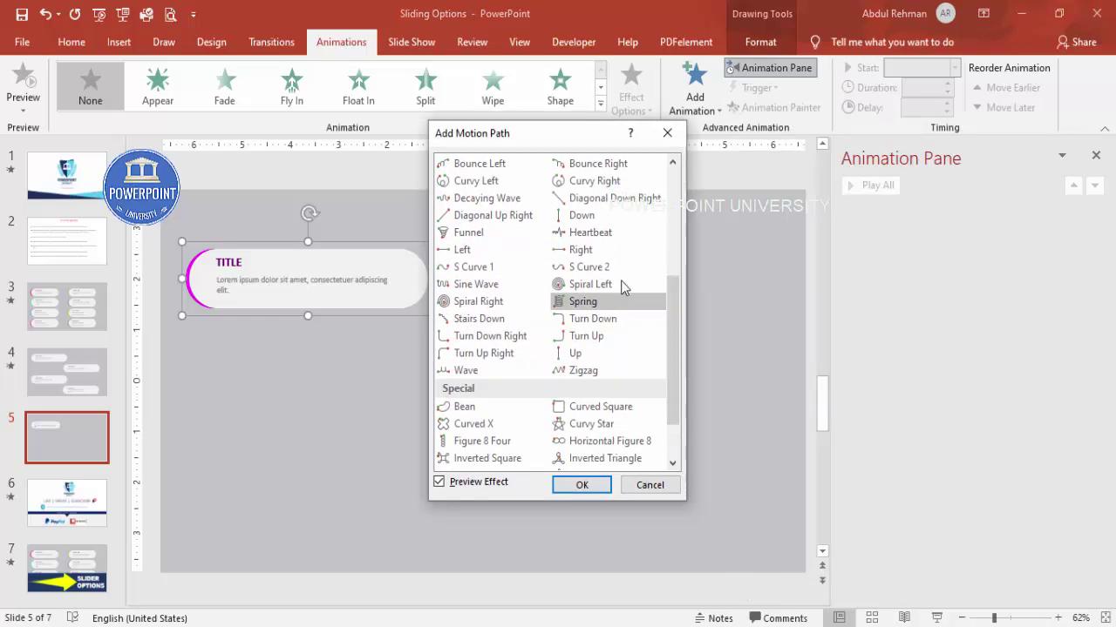
{"action": "left_click", "coordinate": [602, 250]}
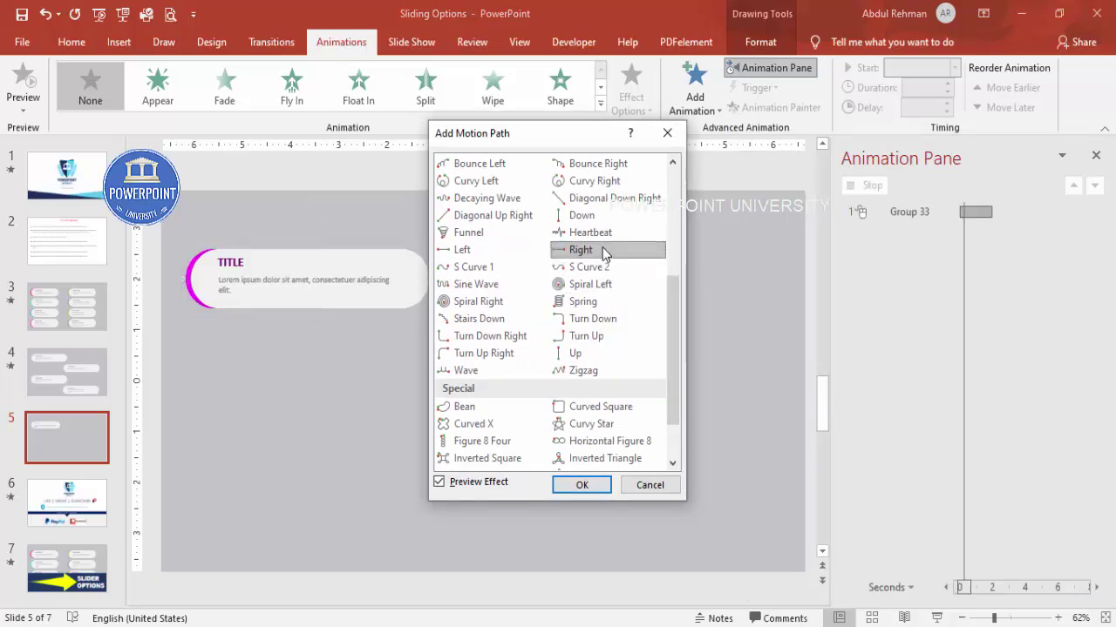
{"action": "left_click", "coordinate": [588, 486]}
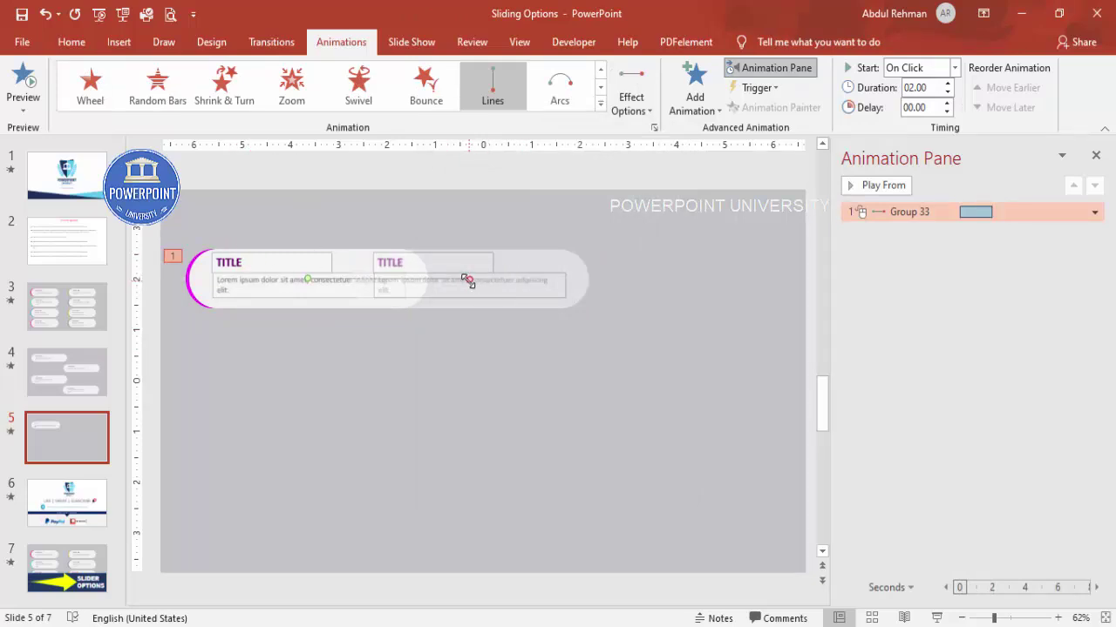
Step: Drag the white pill's Right motion path end point left so the path stops mid-way across the grey pill
{"action": "left_click", "coordinate": [462, 327]}
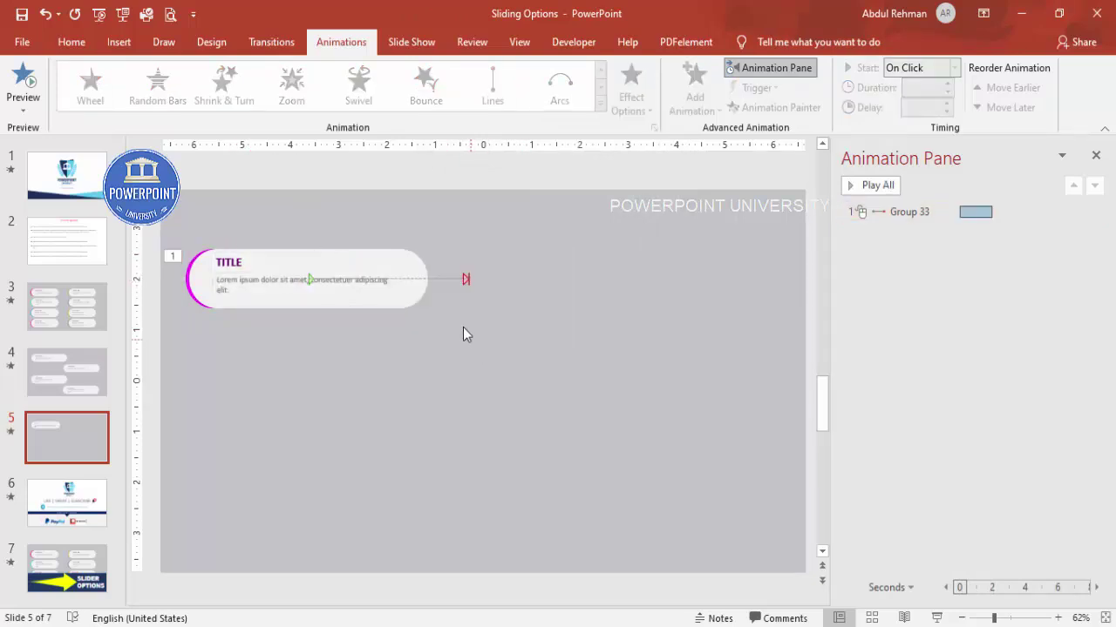
{"action": "left_click", "coordinate": [465, 283]}
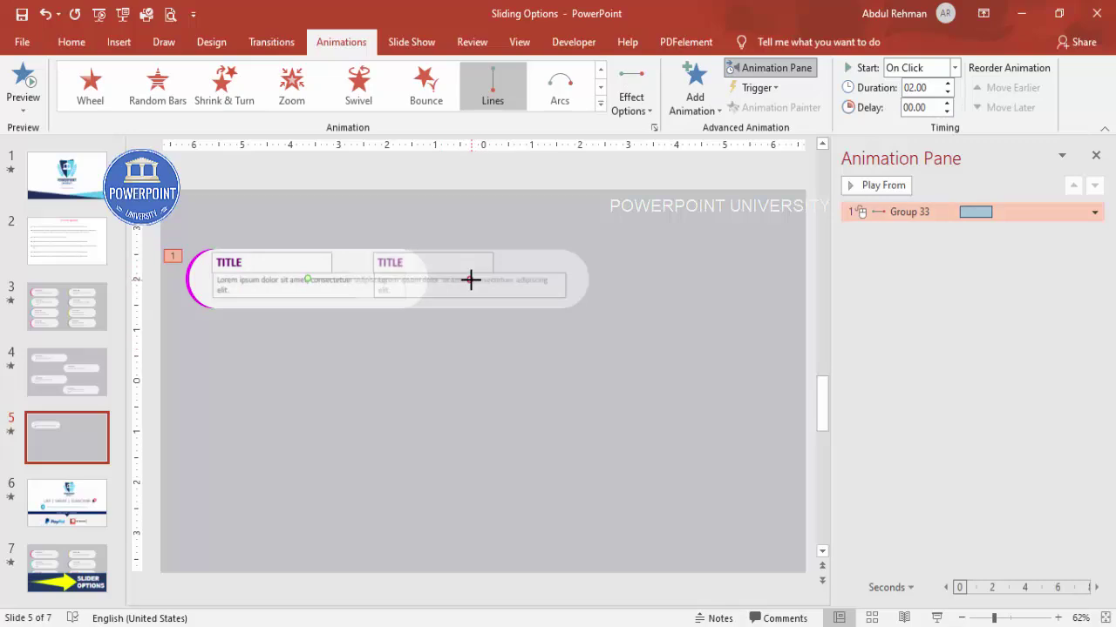
{"action": "left_click_drag", "start_coordinate": [471, 280], "coordinate": [354, 284]}
{"action": "left_click", "coordinate": [351, 364]}
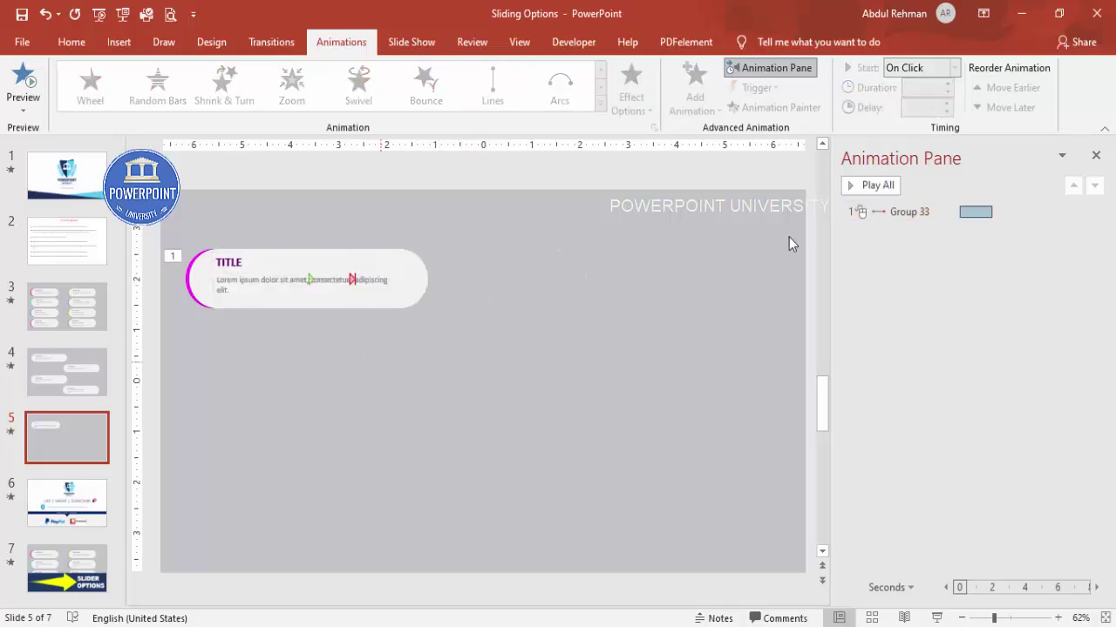
Step: In the Right animation's effect options, set Smooth start and Smooth end to 0 and add a Bounce end
{"action": "double_click", "coordinate": [894, 209]}
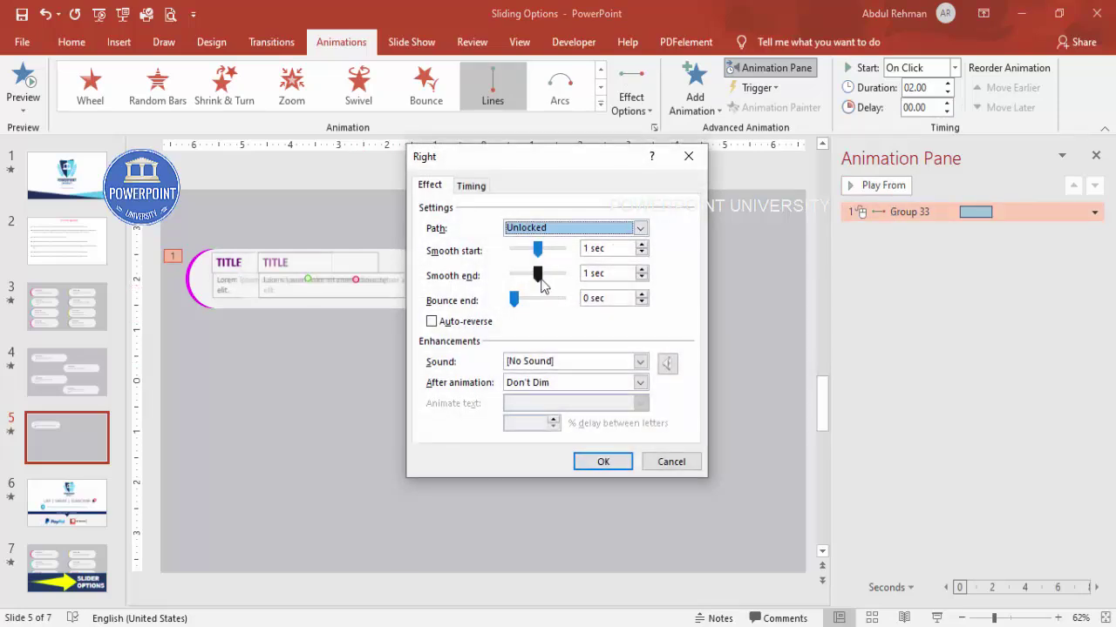
{"action": "left_click_drag", "start_coordinate": [541, 286], "coordinate": [486, 275]}
{"action": "left_click", "coordinate": [541, 248]}
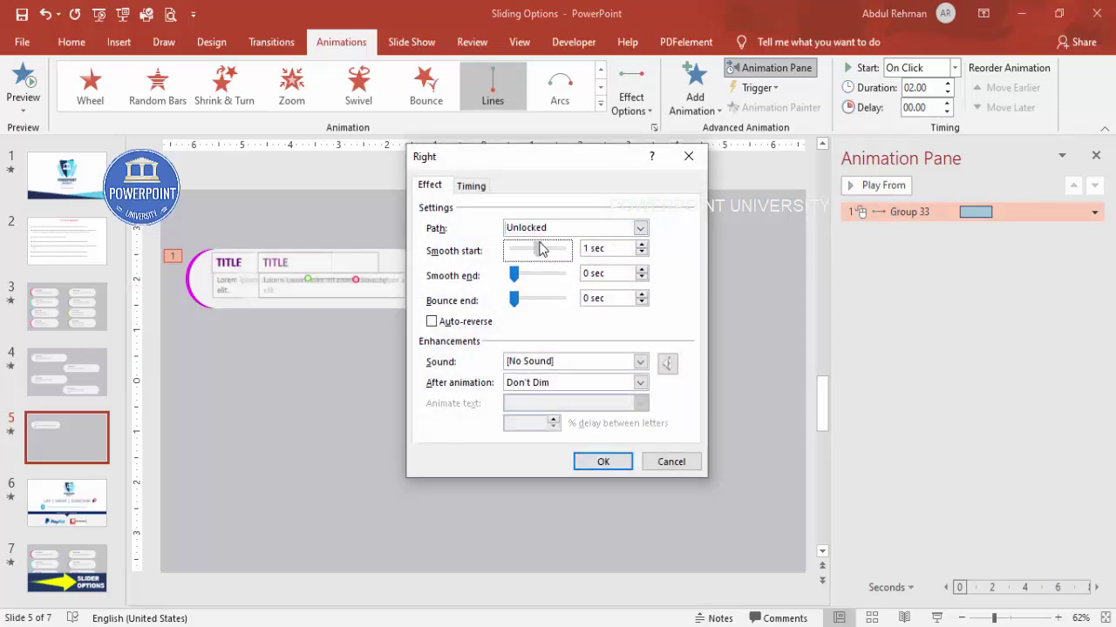
{"action": "left_click_drag", "start_coordinate": [540, 249], "coordinate": [488, 249]}
{"action": "left_click_drag", "start_coordinate": [513, 299], "coordinate": [535, 304]}
Step: Set the animation duration to 0.5 seconds (Very Fast) and confirm
{"action": "left_click", "coordinate": [473, 186]}
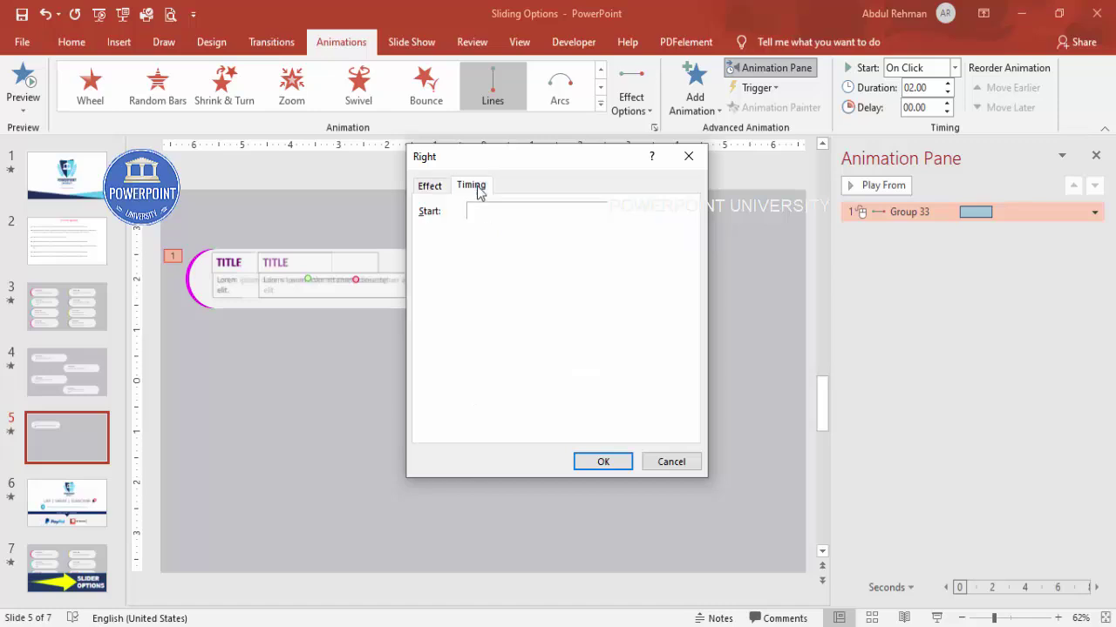
{"action": "left_click", "coordinate": [607, 252]}
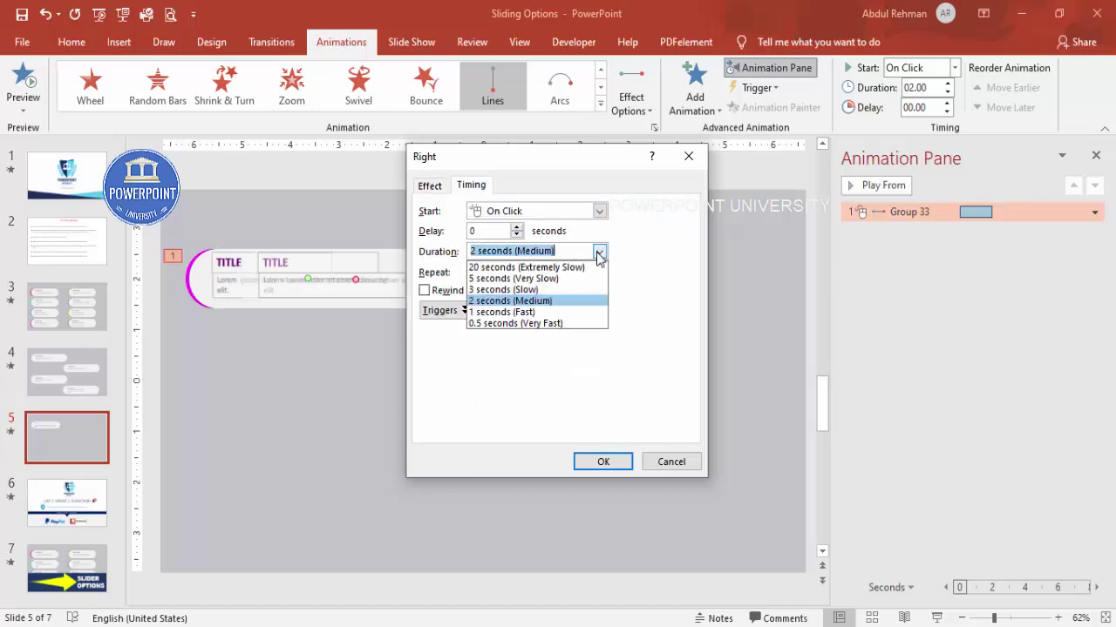
{"action": "left_click", "coordinate": [574, 326]}
{"action": "left_click", "coordinate": [611, 461]}
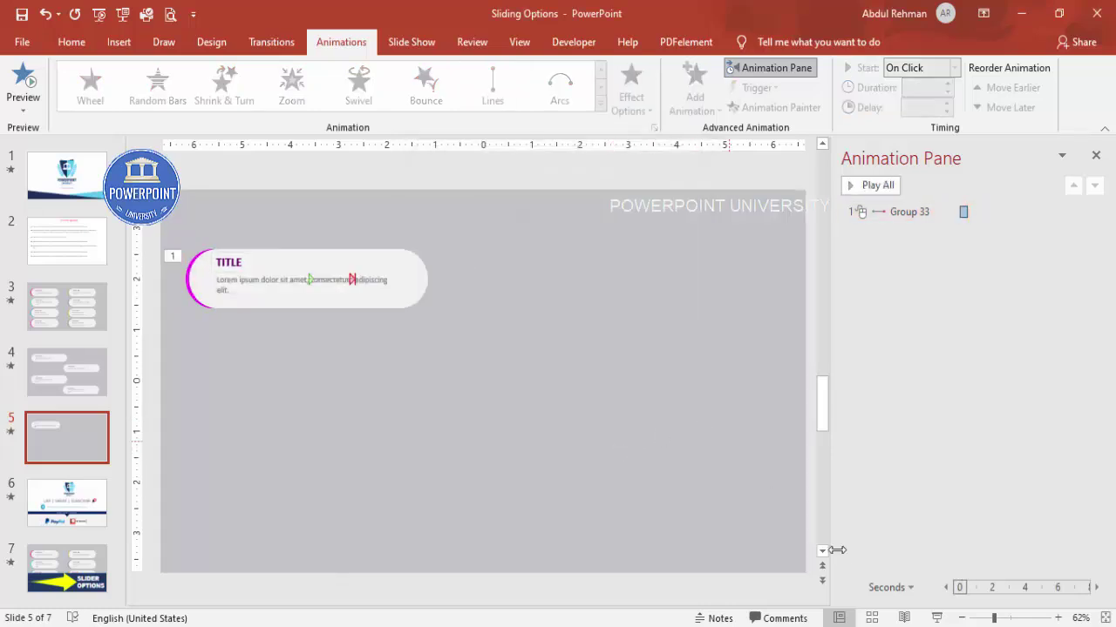
Step: Preview the slide as a show to see the grey pill slide and reveal '01', then select the card group
{"action": "left_click", "coordinate": [937, 618]}
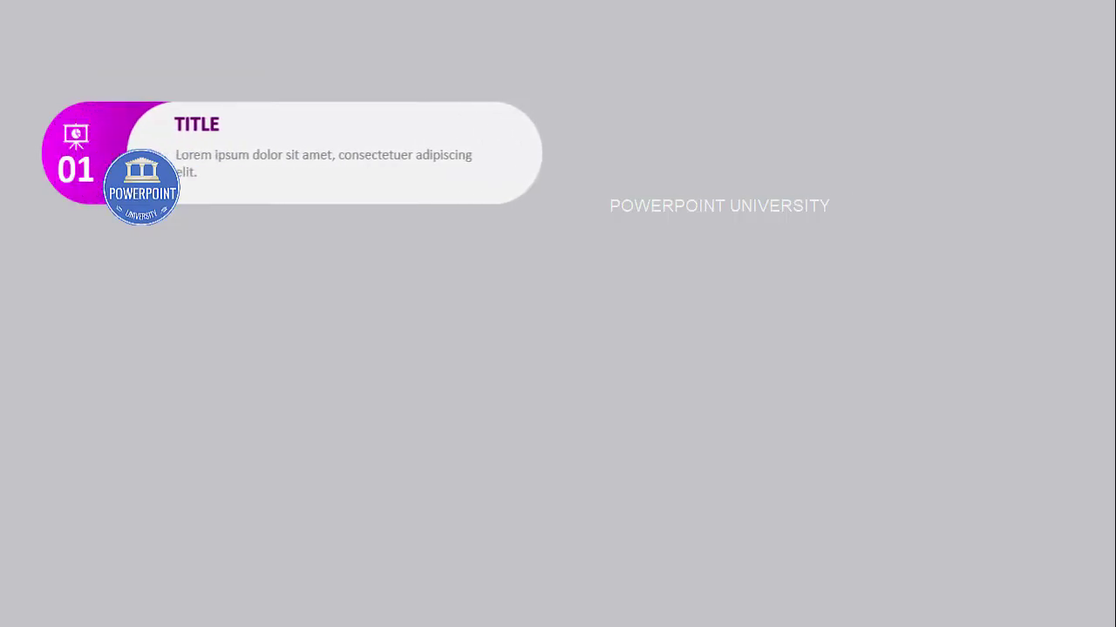
{"action": "key", "text": "Escape"}
{"action": "left_click", "coordinate": [199, 244]}
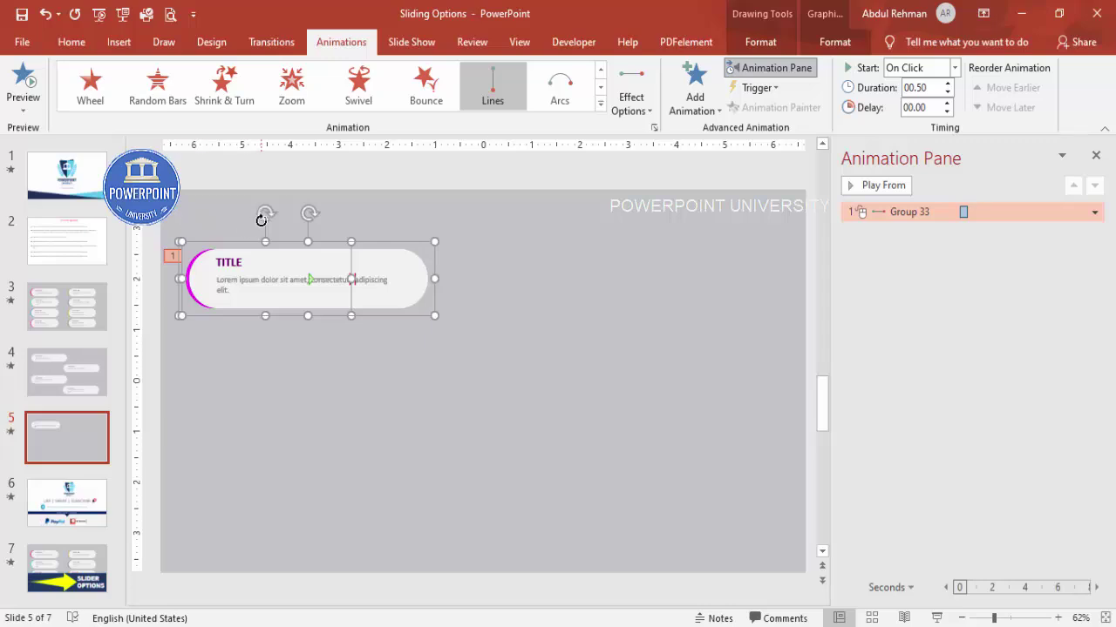
Step: Duplicate the first card twice, stacking the copies below it to form a left column of three
{"action": "key", "text": "ctrl+d"}
{"action": "left_click_drag", "start_coordinate": [399, 274], "coordinate": [393, 379]}
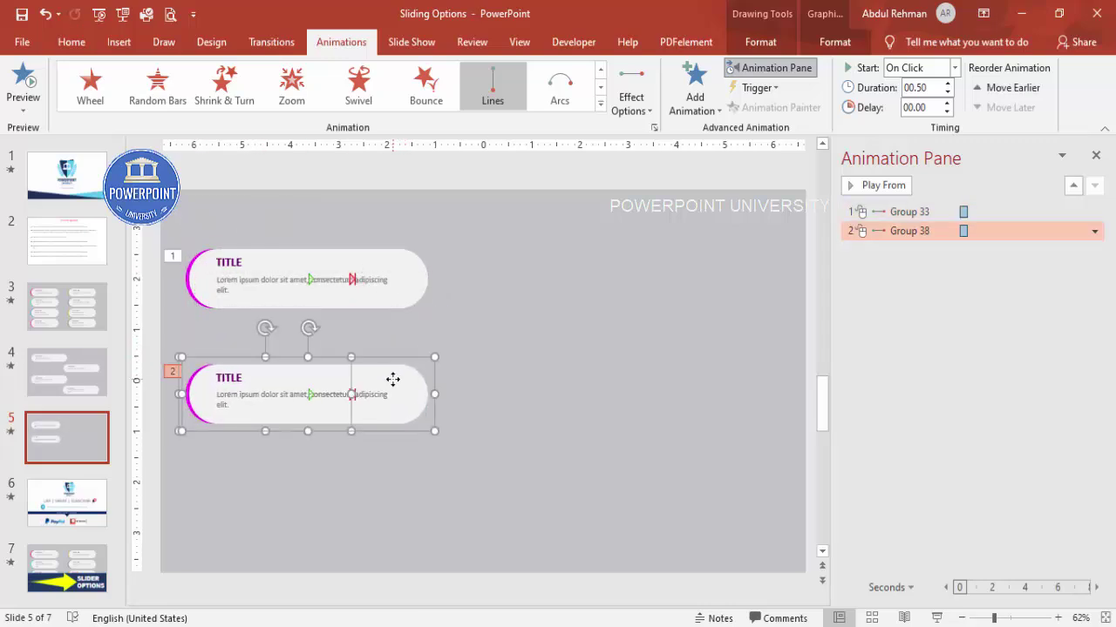
{"action": "key", "text": "ctrl+d"}
Step: Copy all three left-column cards to the right side to create a second column
{"action": "left_click", "coordinate": [406, 406], "text": "shift"}
{"action": "left_click", "coordinate": [415, 290], "text": "shift"}
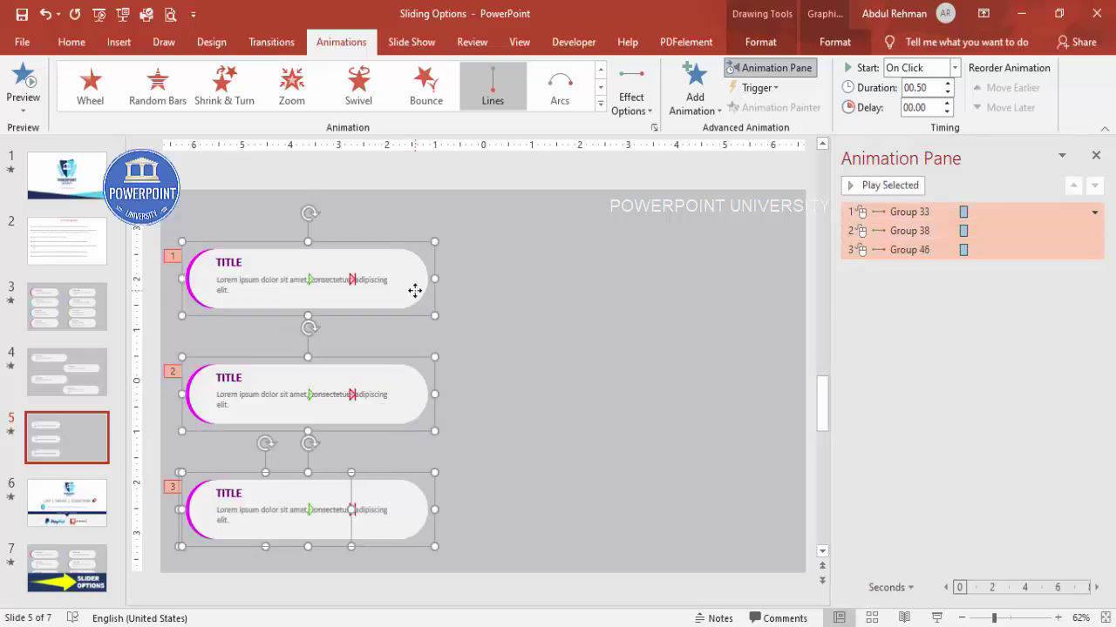
{"action": "left_click_drag", "start_coordinate": [415, 291], "coordinate": [714, 300]}
{"action": "left_click", "coordinate": [708, 206]}
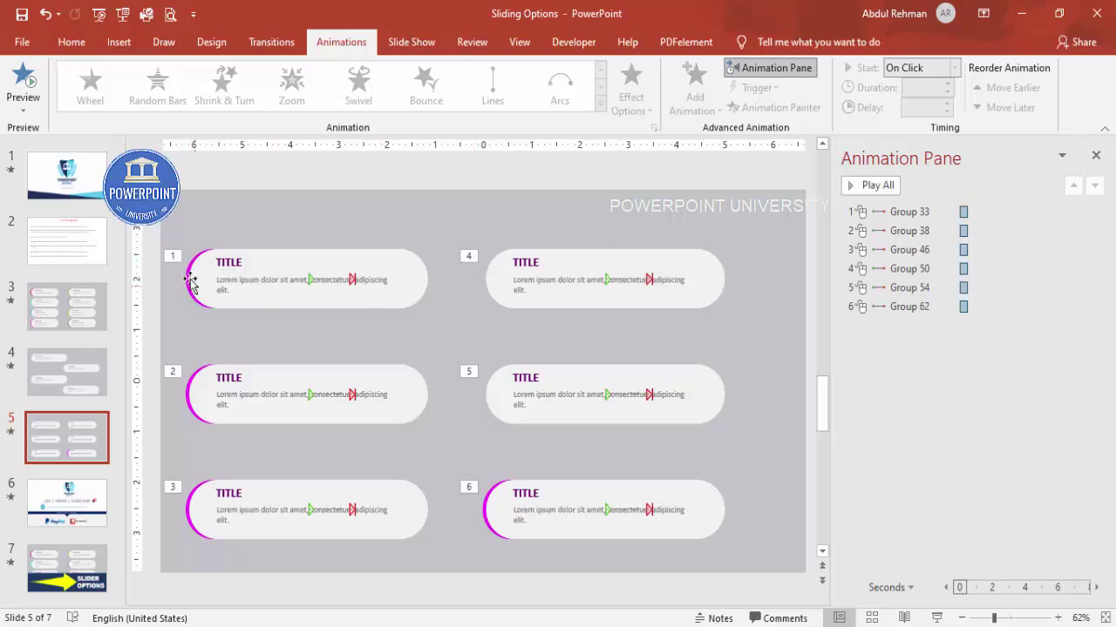
Step: Delete the three right-hand cards, copy the left three across in their place, and play the slide show
{"action": "left_click_drag", "start_coordinate": [459, 230], "coordinate": [759, 576]}
{"action": "key", "text": "Delete"}
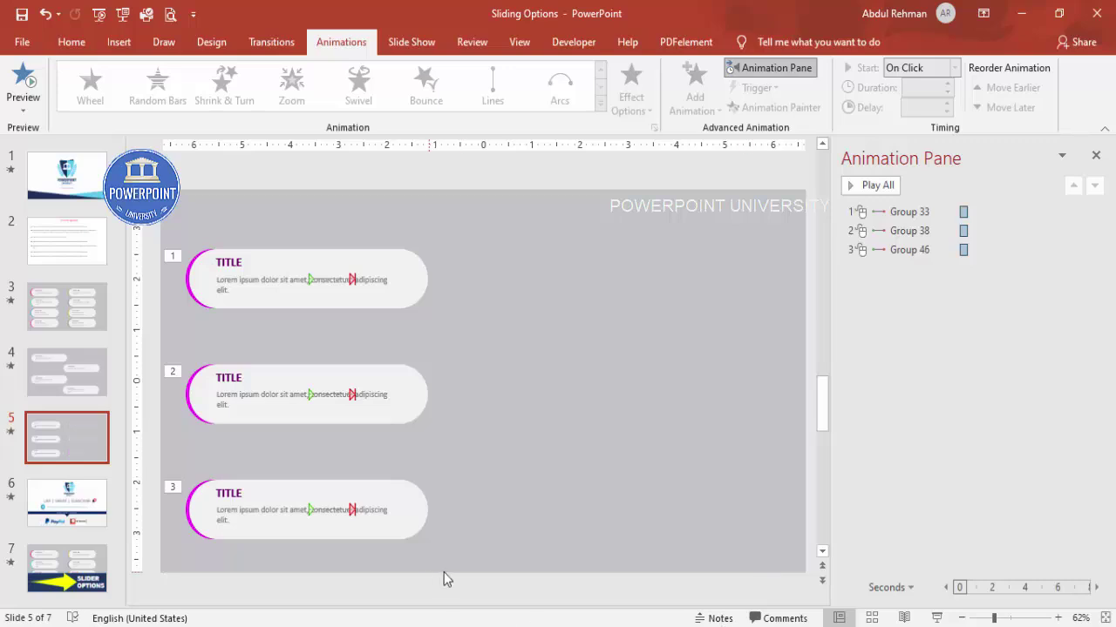
{"action": "left_click_drag", "start_coordinate": [444, 579], "coordinate": [82, 149]}
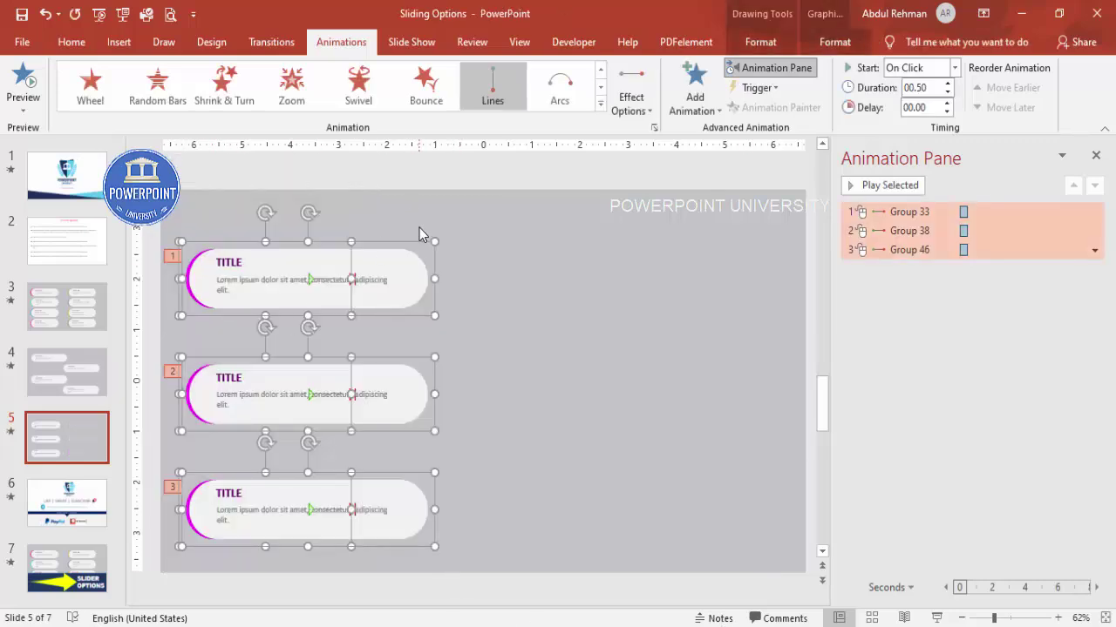
{"action": "left_click_drag", "start_coordinate": [418, 247], "coordinate": [722, 264]}
{"action": "left_click", "coordinate": [676, 186]}
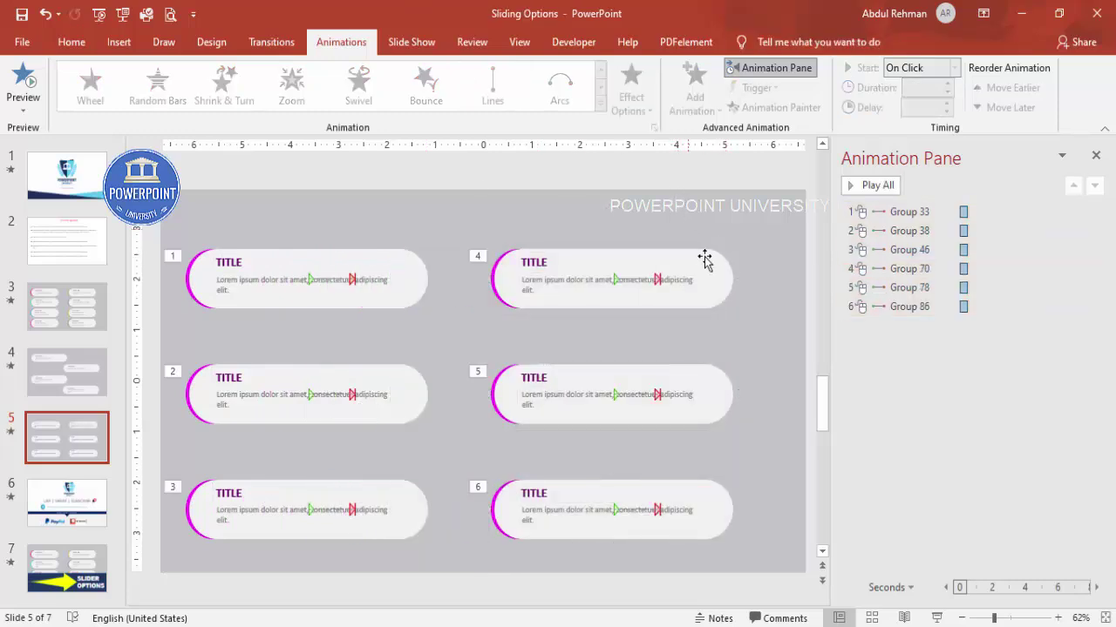
{"action": "left_click", "coordinate": [936, 618]}
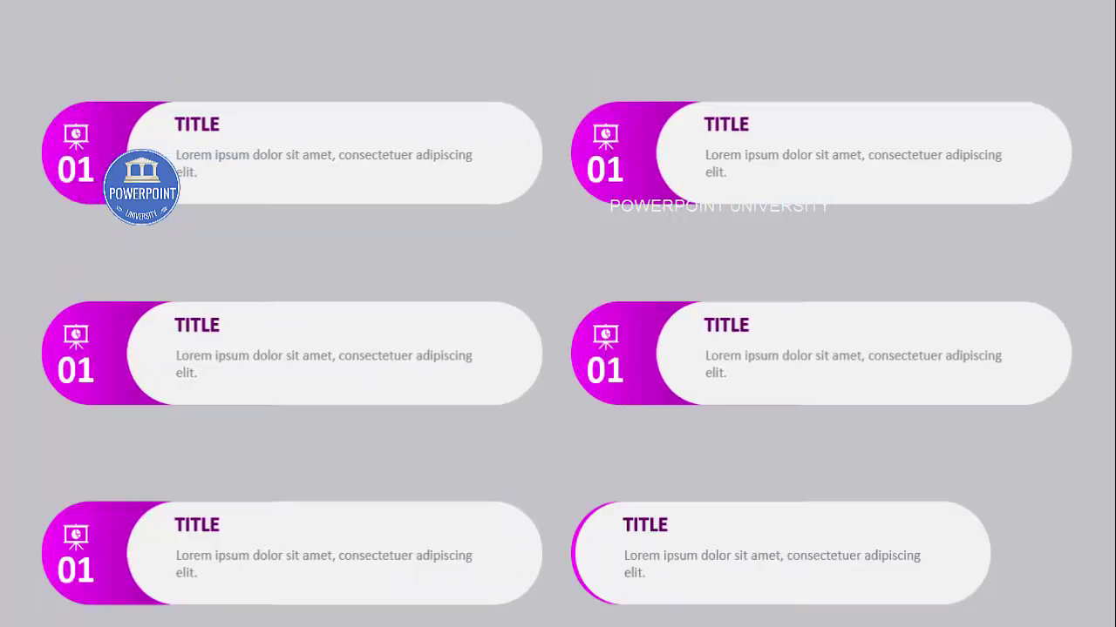
Step: Exit the show, close the Animation Pane, and open the Selection Pane from Home > Select
{"action": "key", "text": "Escape"}
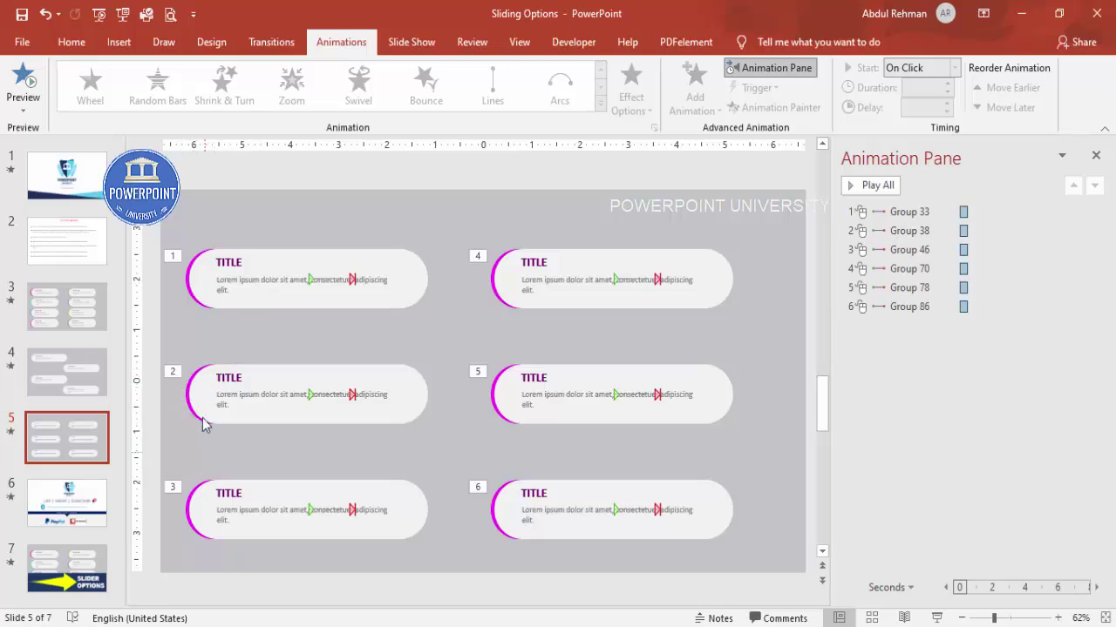
{"action": "left_click", "coordinate": [1095, 156]}
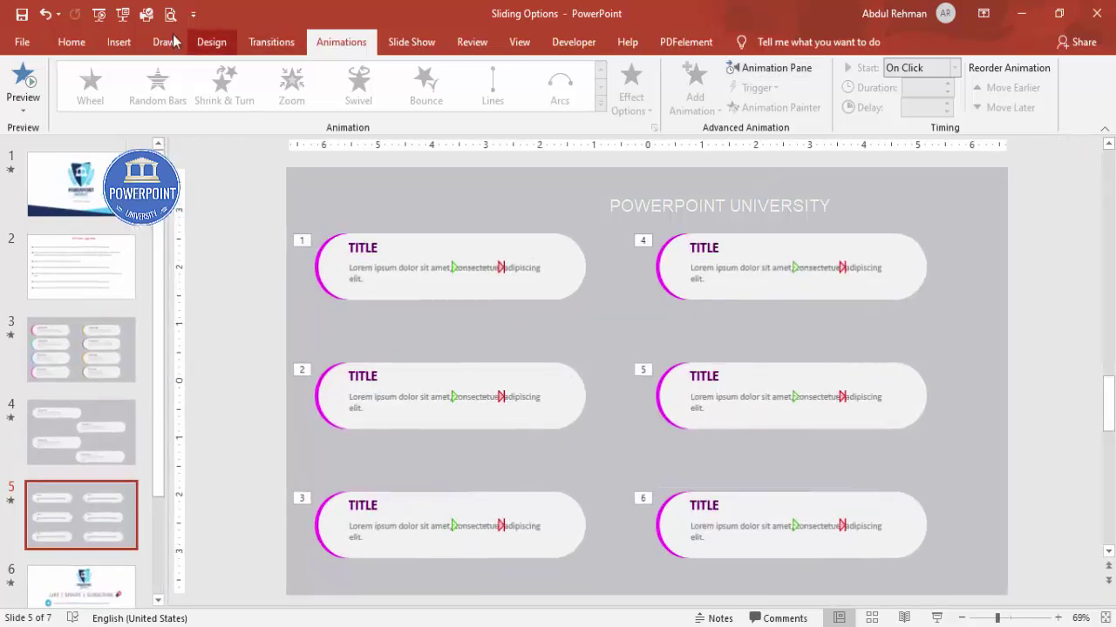
{"action": "left_click", "coordinate": [93, 44]}
{"action": "left_click", "coordinate": [1004, 111]}
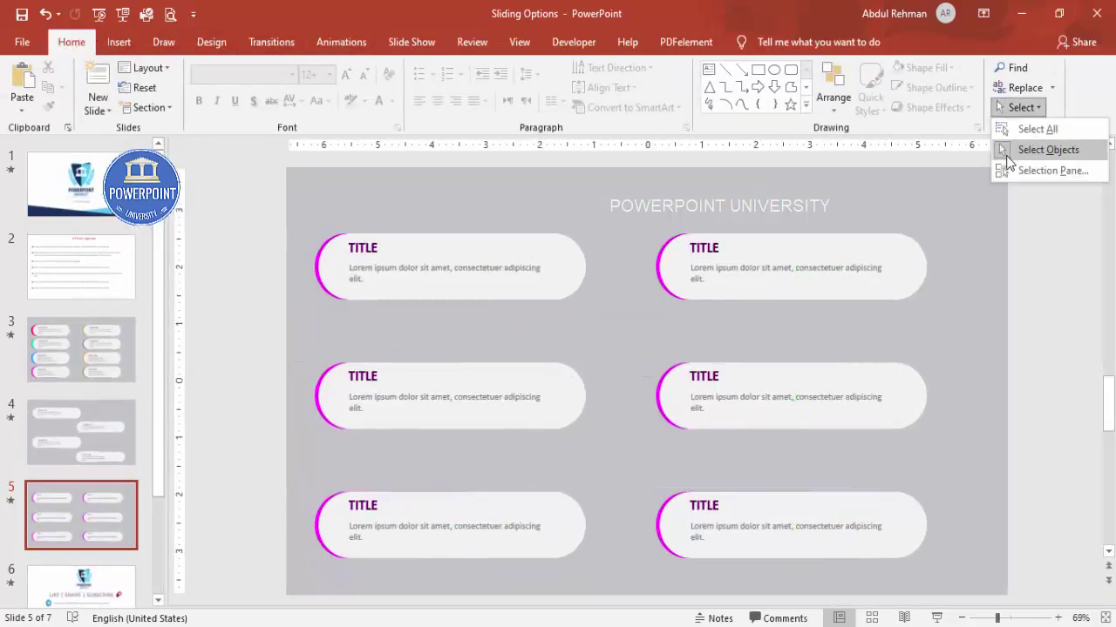
{"action": "left_click", "coordinate": [1011, 170]}
{"action": "left_click", "coordinate": [414, 258]}
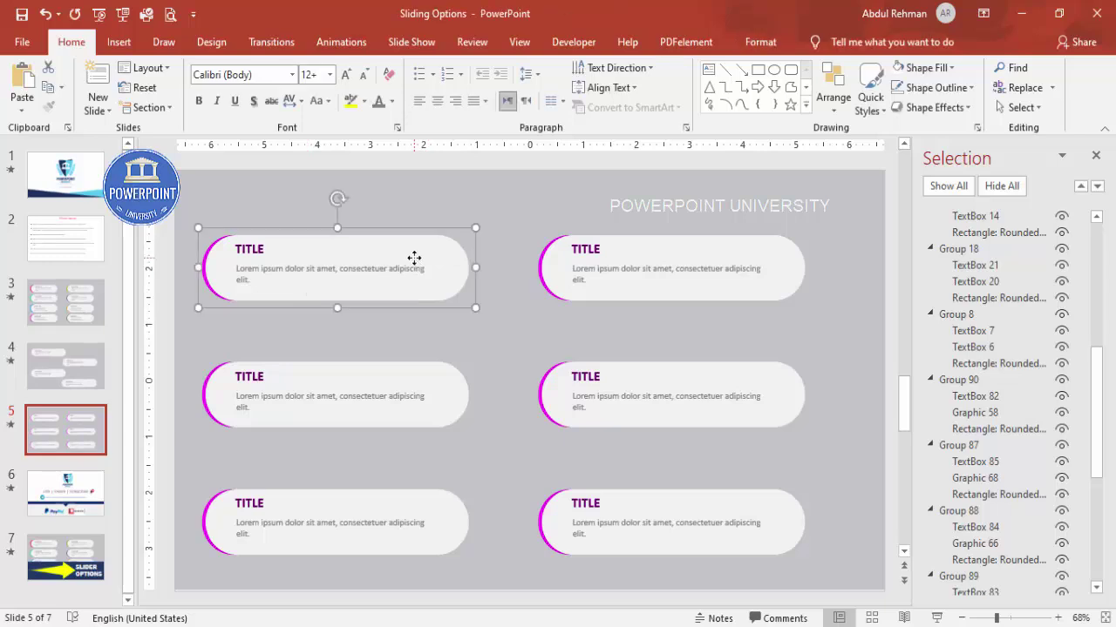
Step: Hide the second card's title pill (Group 38) and change its magenta pill number from 01 to 02
{"action": "left_click", "coordinate": [416, 378]}
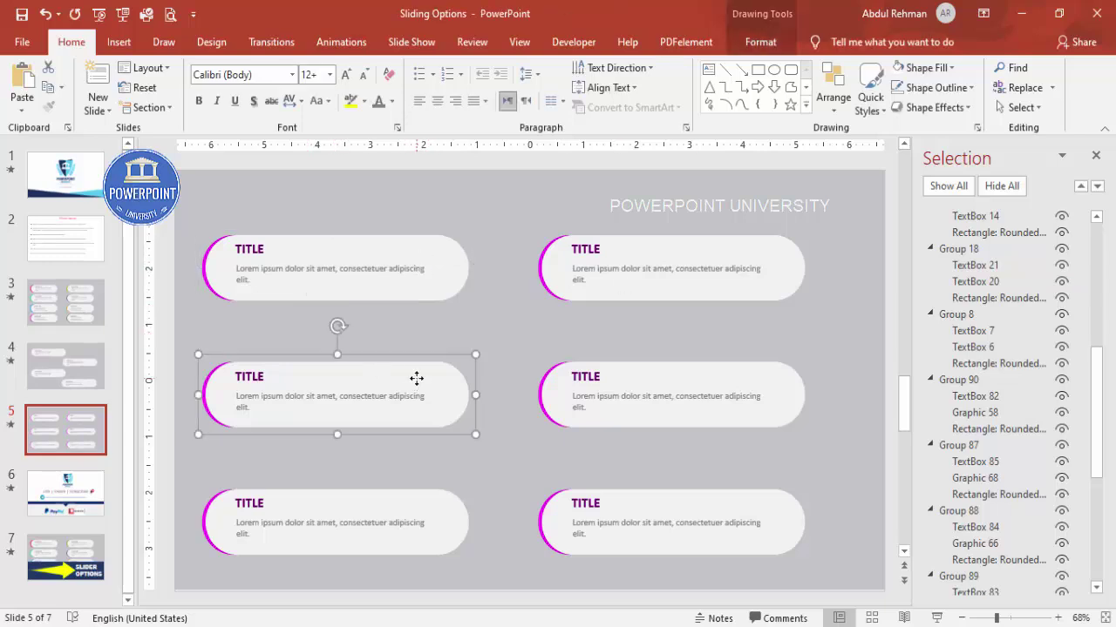
{"action": "scroll", "coordinate": [1098, 418], "scroll_direction": "down", "scroll_amount": 5}
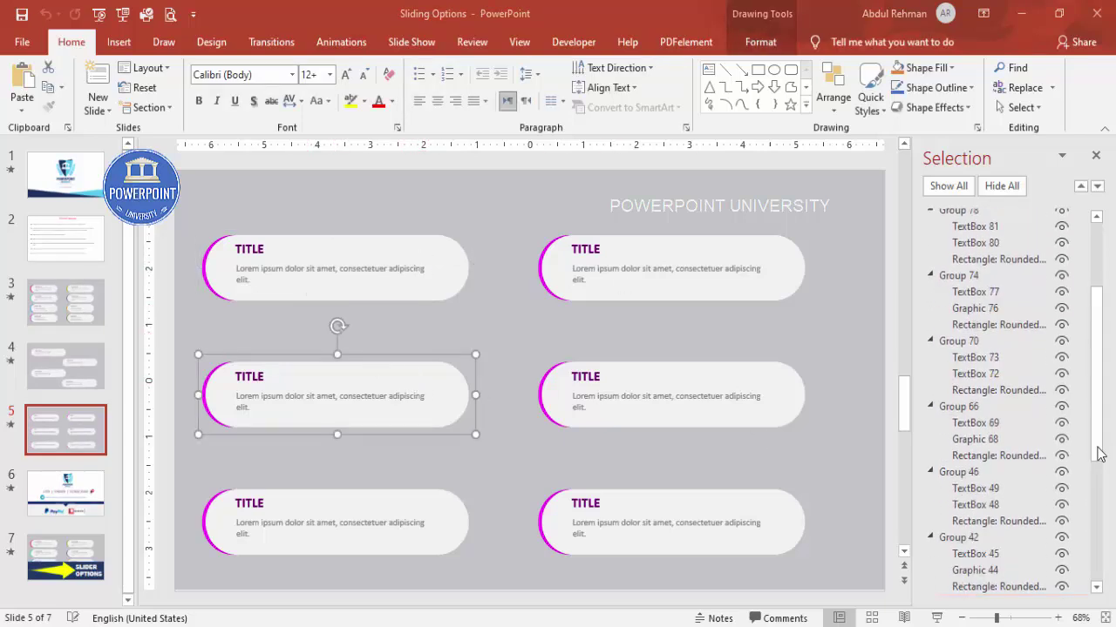
{"action": "scroll", "coordinate": [1099, 448], "scroll_direction": "down", "scroll_amount": 3}
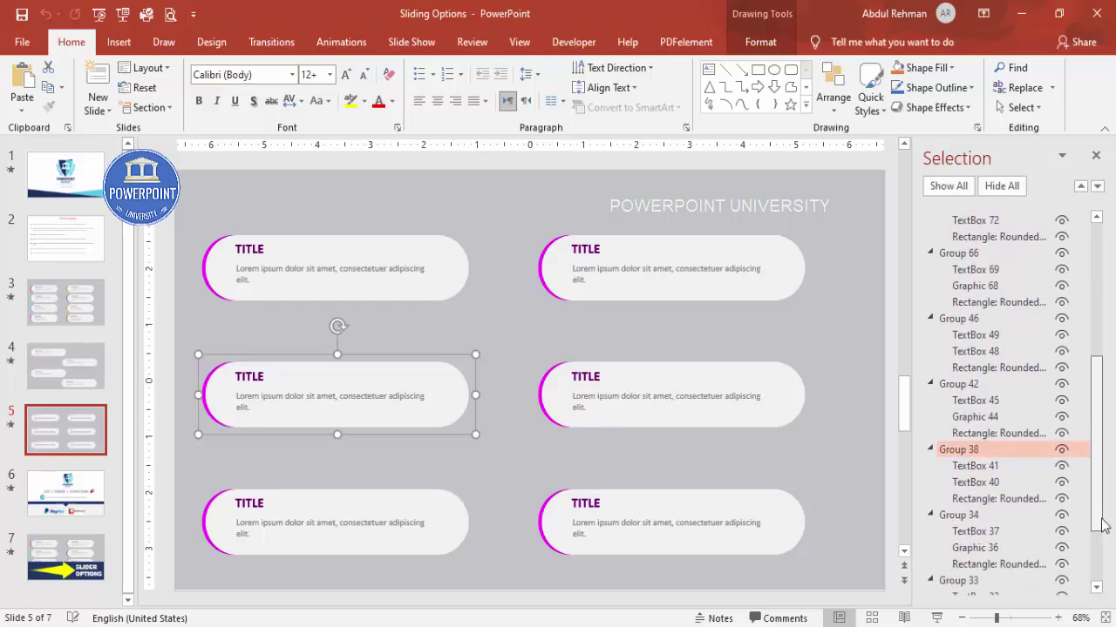
{"action": "left_click", "coordinate": [1062, 437]}
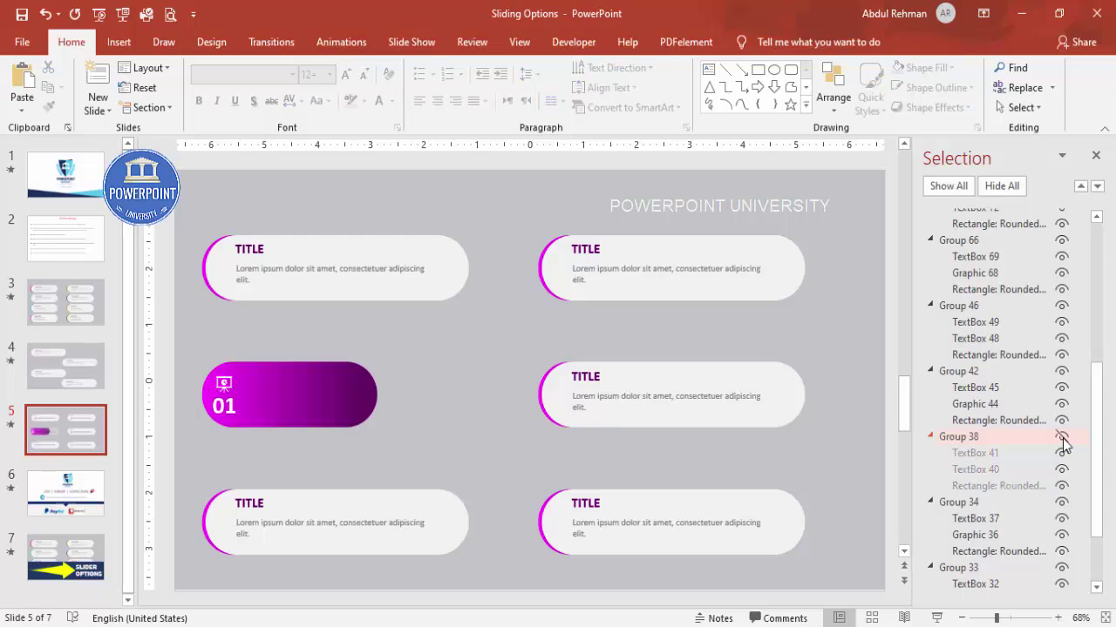
{"action": "left_click", "coordinate": [225, 406]}
{"action": "key", "text": "BackSpace"}
{"action": "type", "text": "2"}
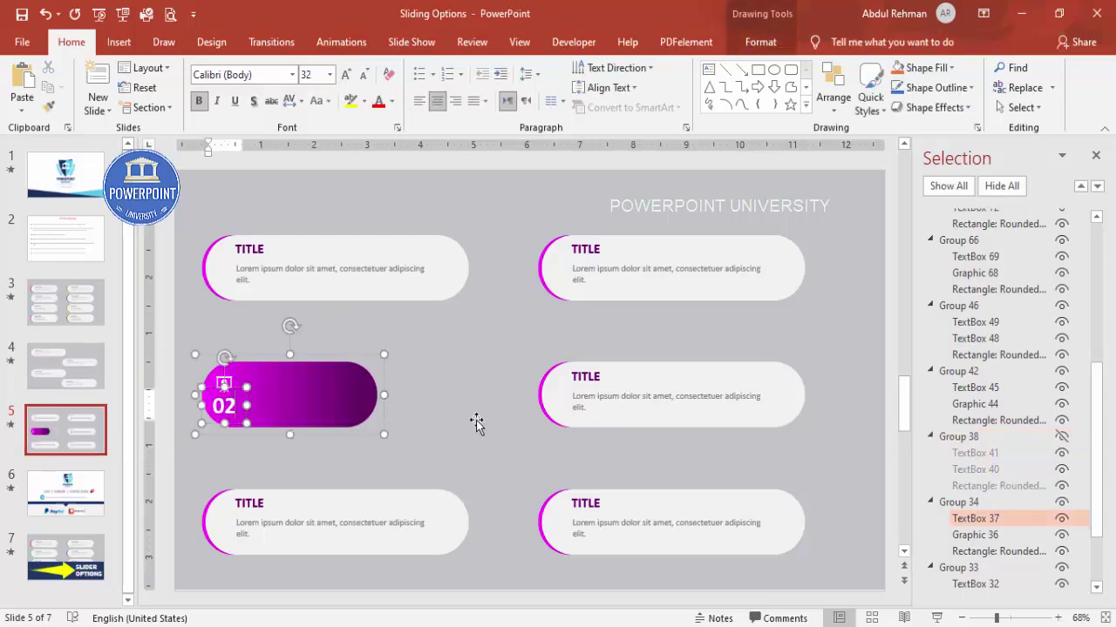
{"action": "left_click", "coordinate": [427, 409]}
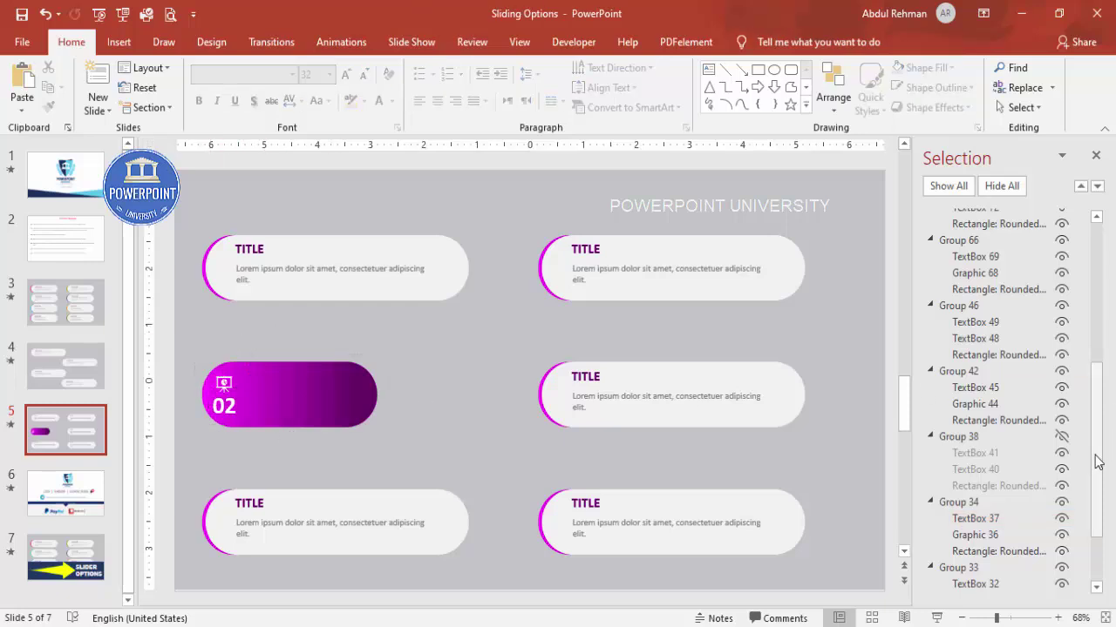
Step: Show Group 38's title pill again and hide the third card's title pill (Group 46)
{"action": "left_click", "coordinate": [1062, 440]}
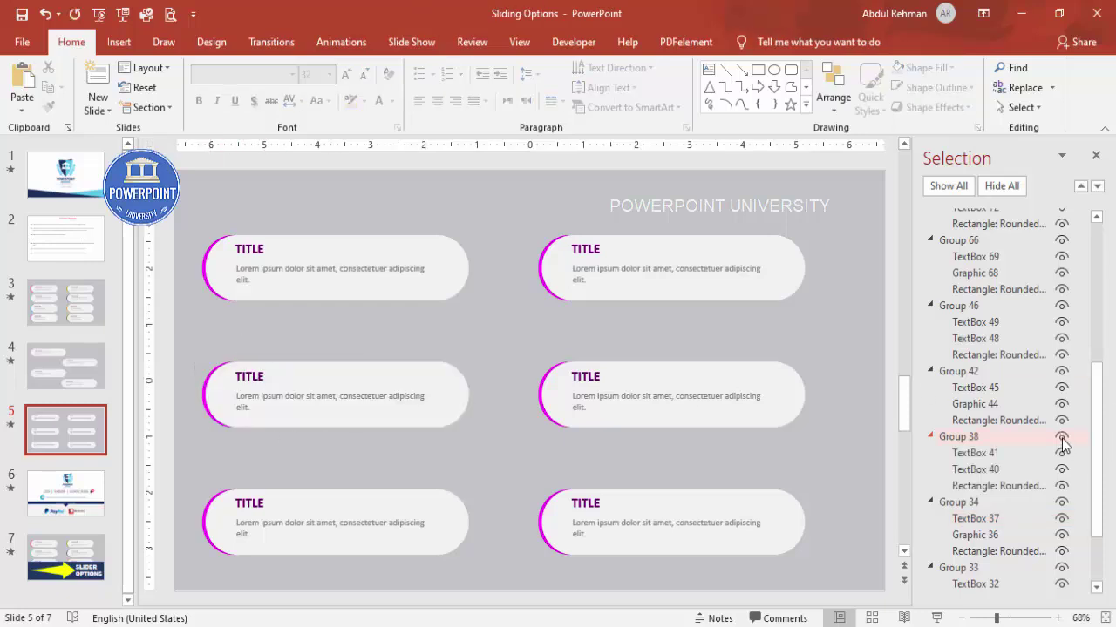
{"action": "left_click", "coordinate": [433, 493]}
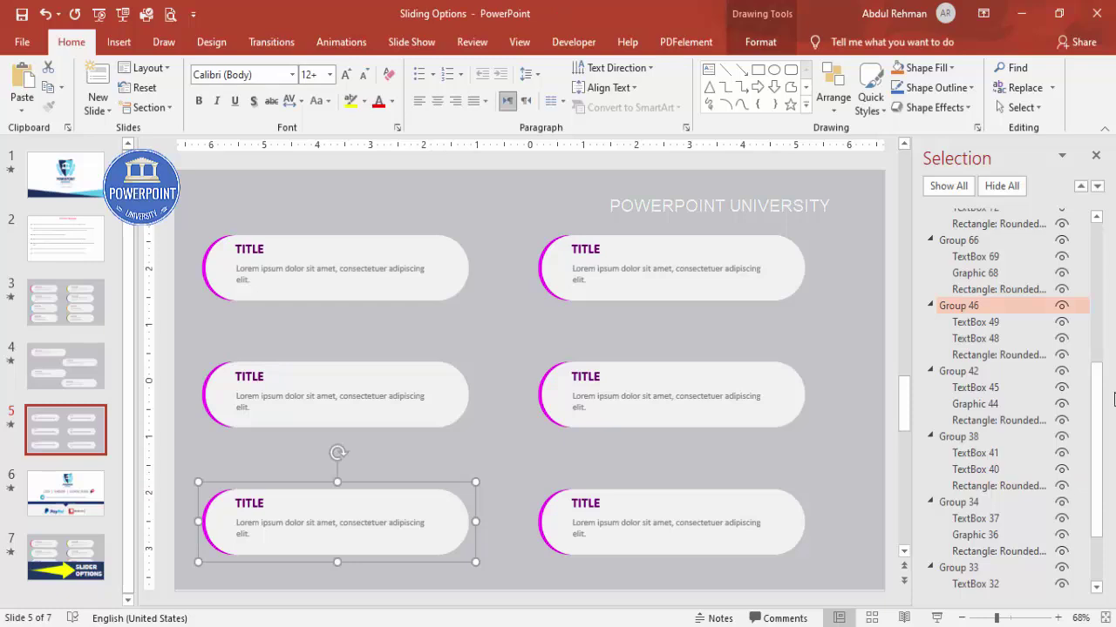
{"action": "left_click", "coordinate": [1062, 308]}
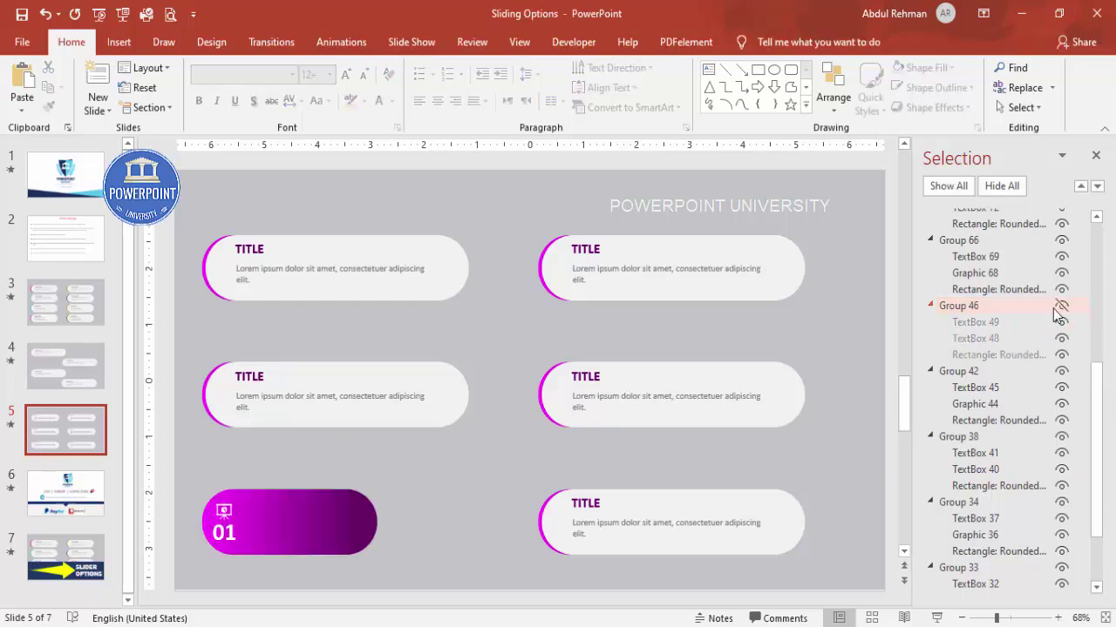